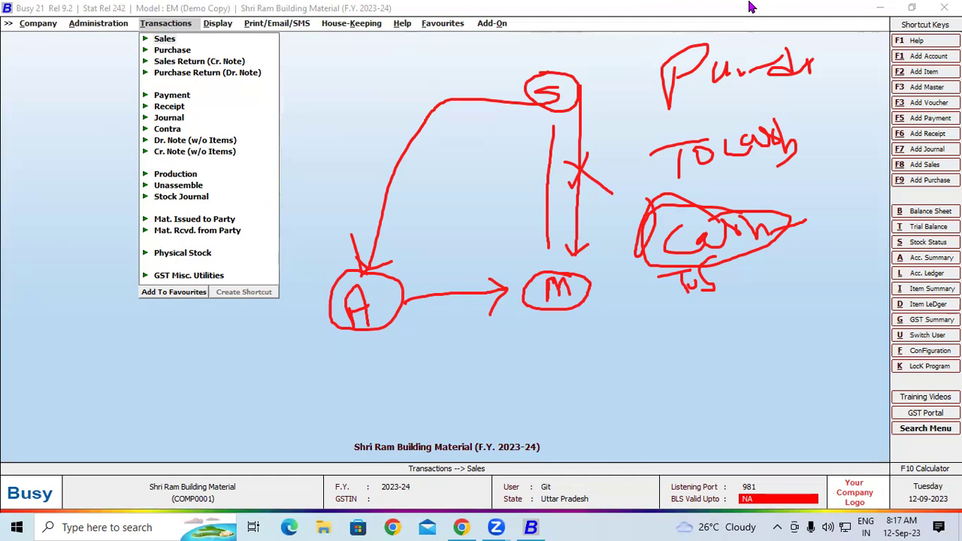
# Step: Dismiss the screen annotation to reveal the transaction voucher types list
pyautogui.press('Escape')
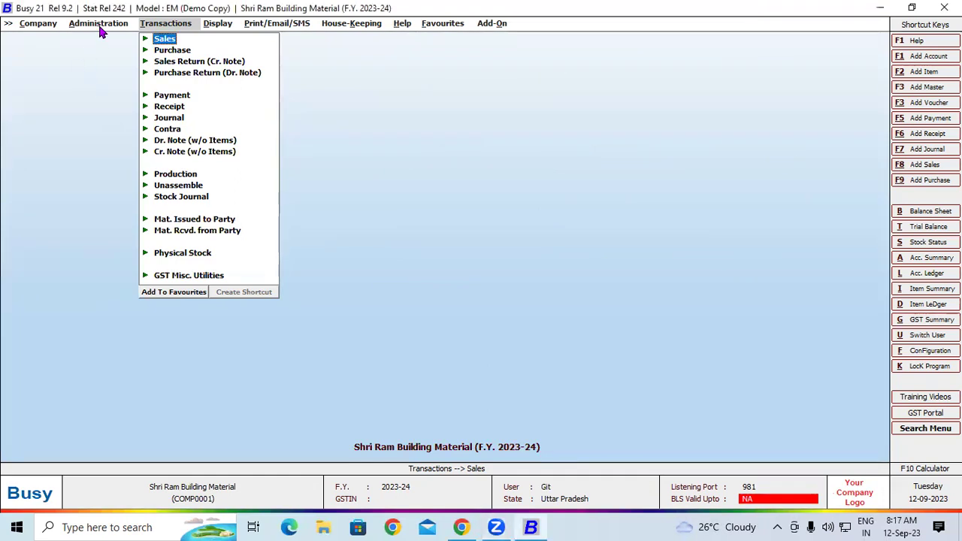
# Step: Open Voucher Series Configuration under Administration and expand the Sales series
pyautogui.click(100, 29)
pyautogui.click(101, 48)
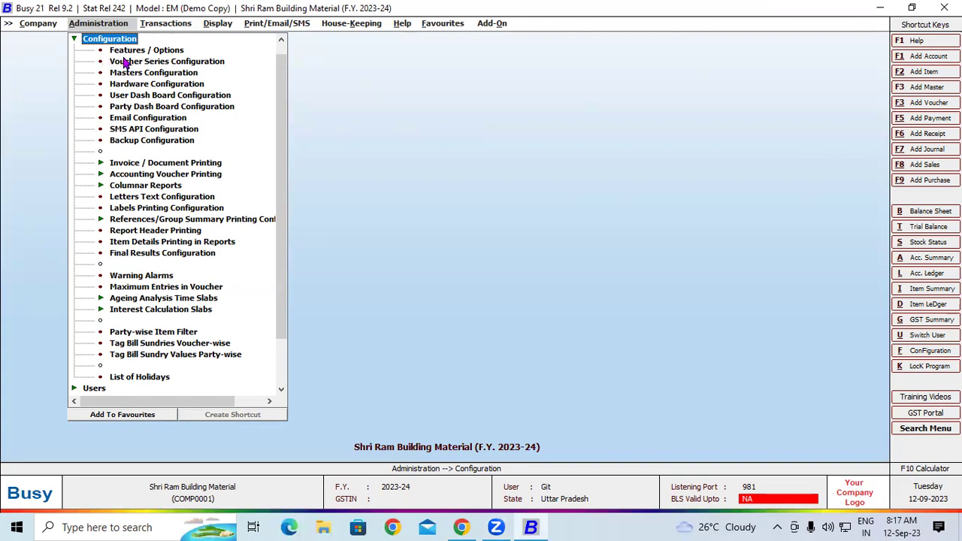
pyautogui.click(124, 62)
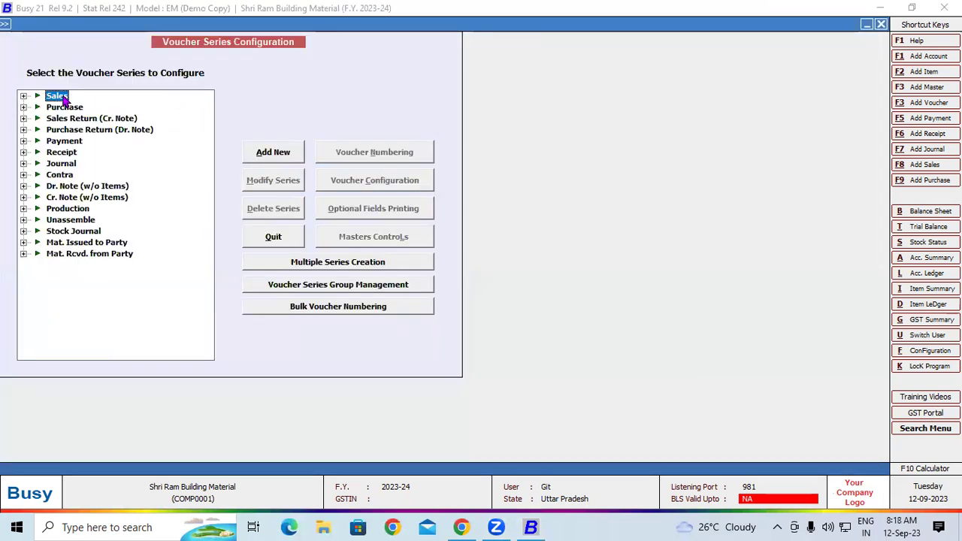
pyautogui.doubleClick(63, 97)
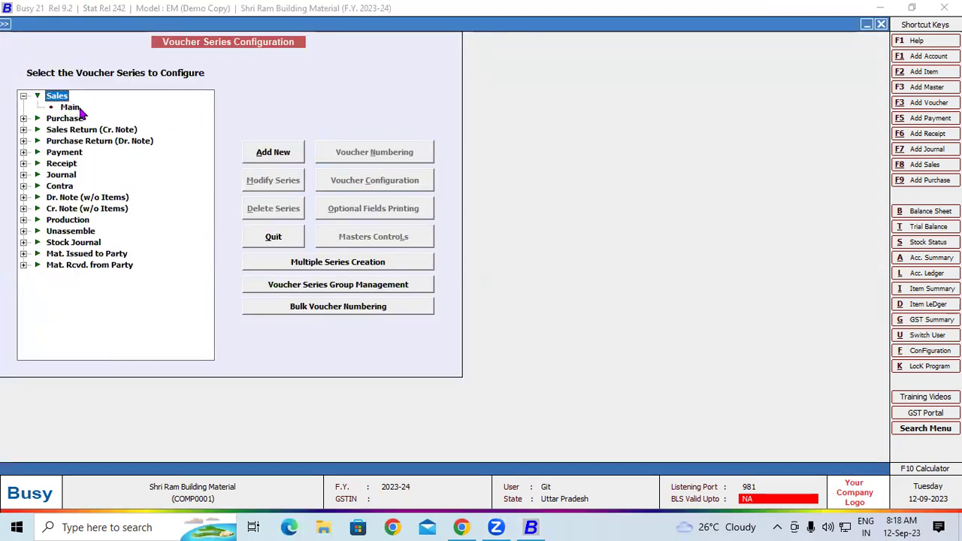
# Step: Add a new Sales series named 'GST' and open its Voucher Configuration settings
pyautogui.click(272, 152)
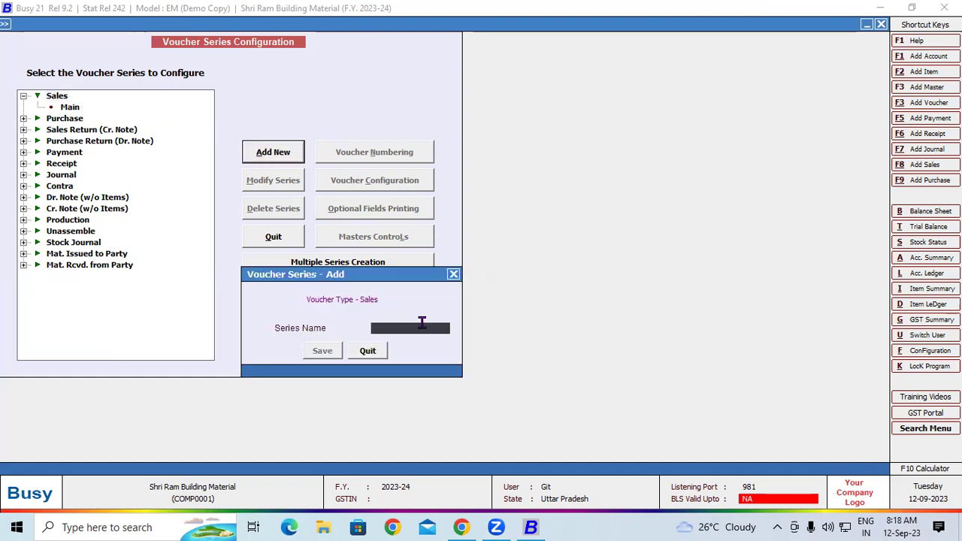
pyautogui.write('GST')
pyautogui.press('Return')
pyautogui.press('Return')
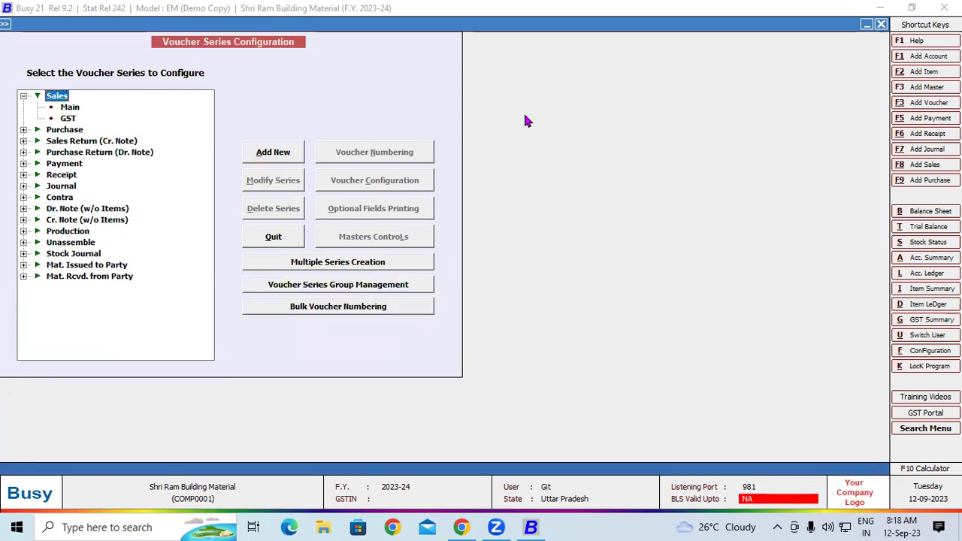
pyautogui.click(68, 117)
pyautogui.click(397, 180)
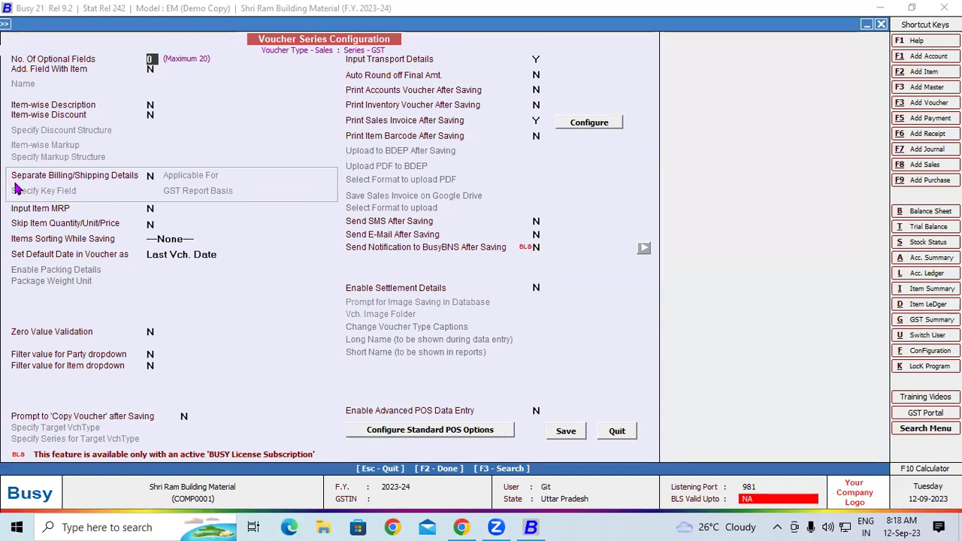
# Step: Enable separate billing/shipping details for All Parties keyed by Party Name, and save the GST series
pyautogui.click(151, 175)
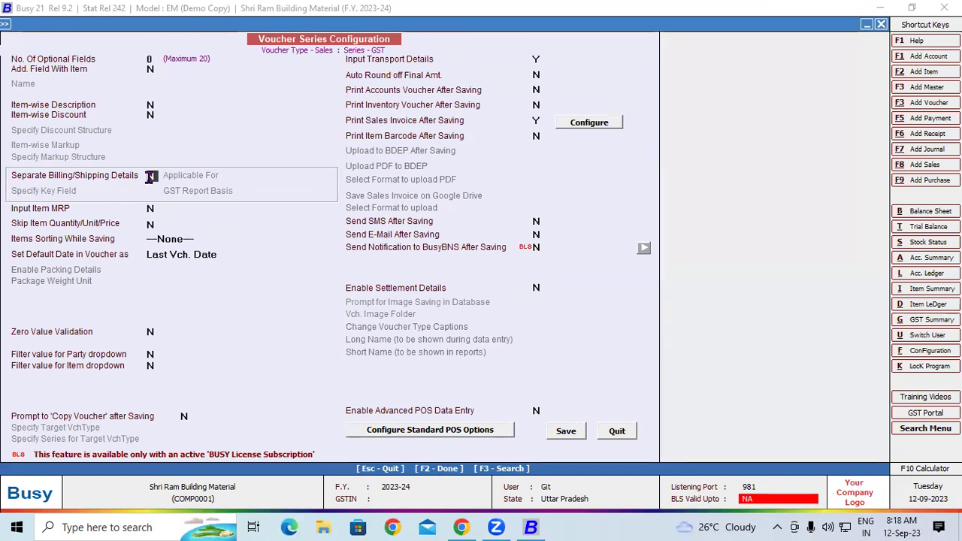
pyautogui.write('Y')
pyautogui.press('Return')
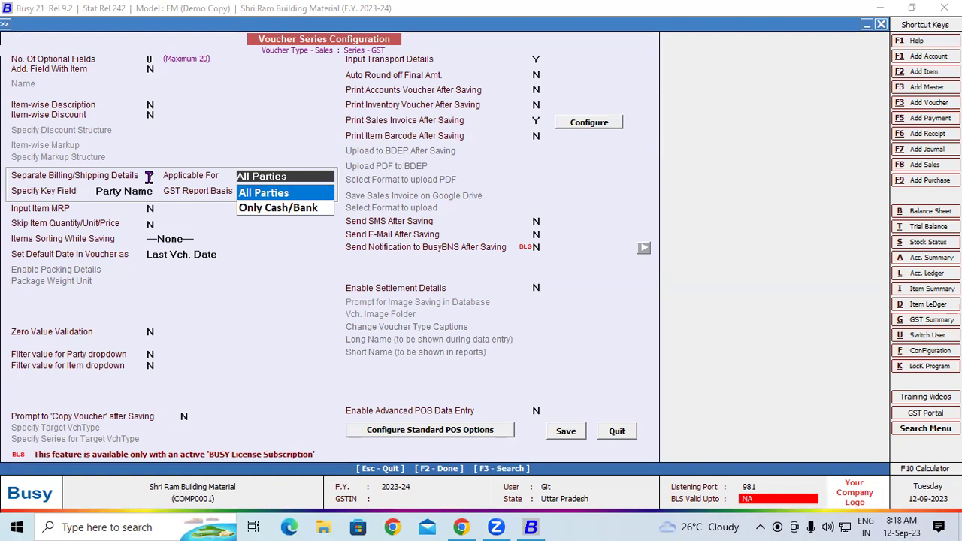
pyautogui.press('Return')
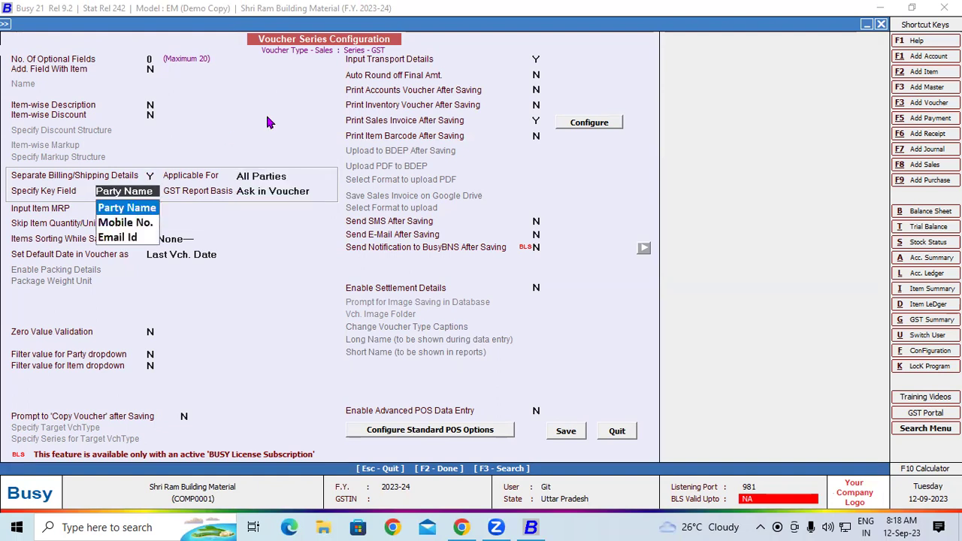
pyautogui.press('Return')
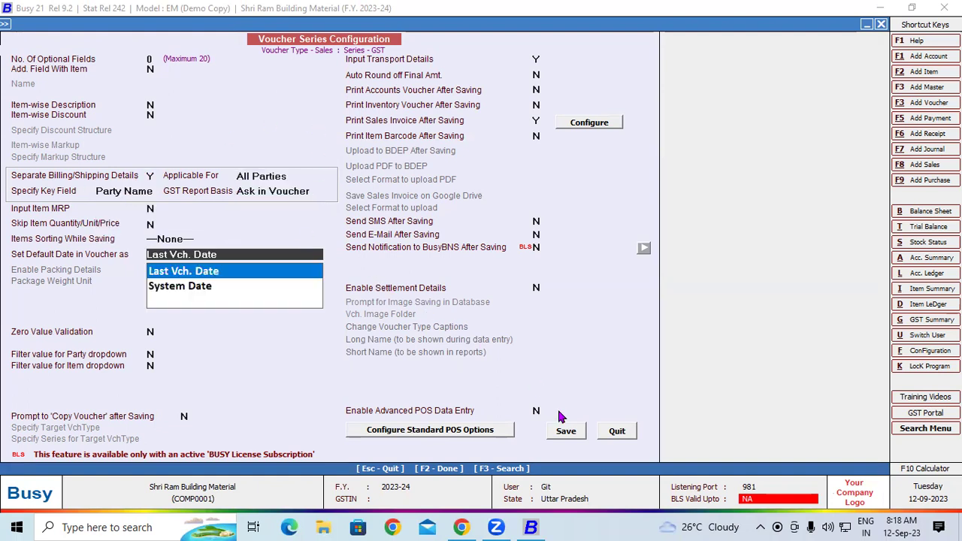
pyautogui.click(566, 430)
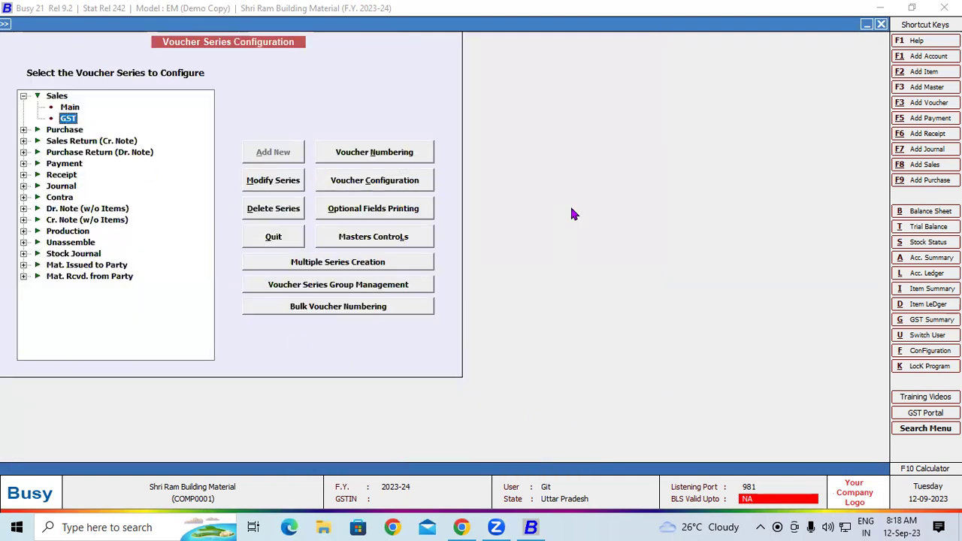
pyautogui.press('Escape')
# Step: Start a trial GST sales voucher, quit it unsaved, and return to Administration > Configuration
pyautogui.click(167, 24)
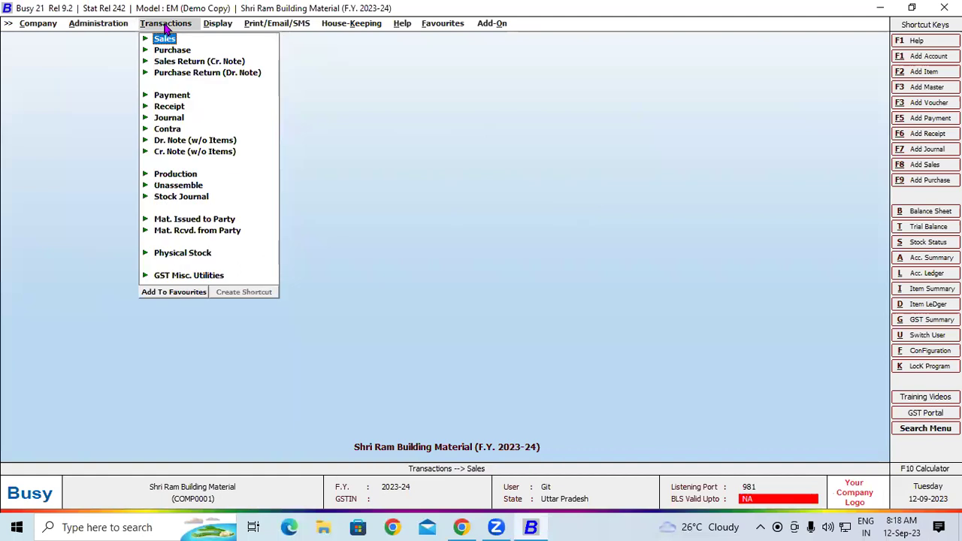
pyautogui.click(164, 38)
pyautogui.click(187, 50)
pyautogui.doubleClick(184, 50)
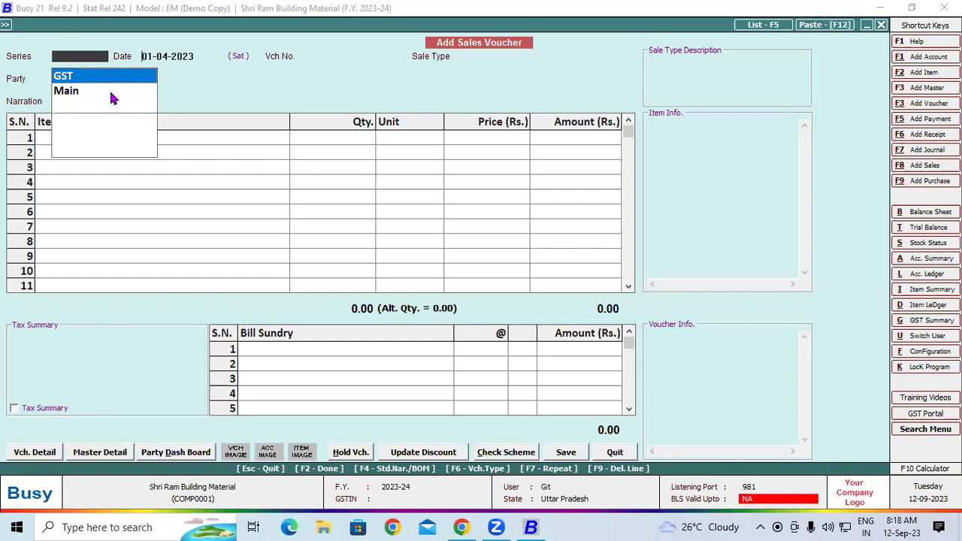
pyautogui.press('Return')
pyautogui.press('Return')
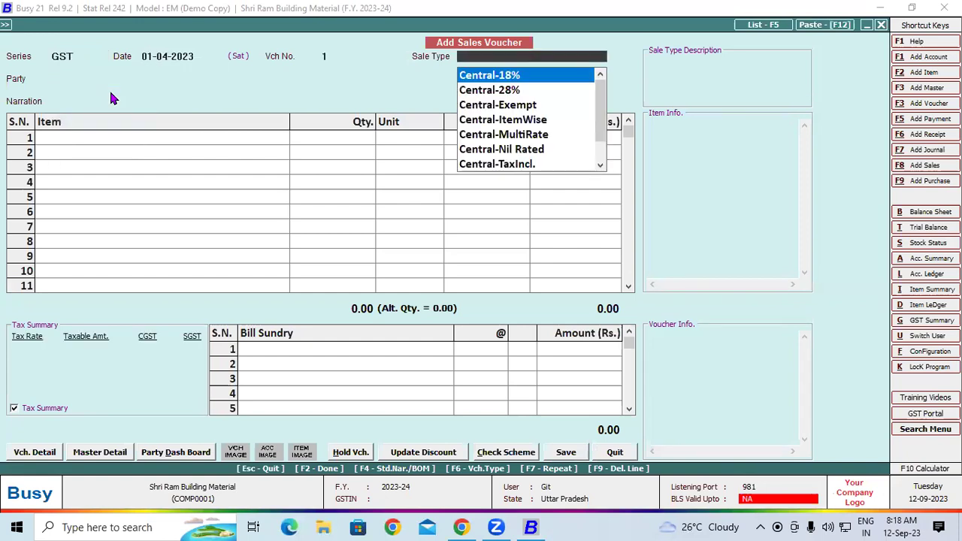
pyautogui.press('Escape')
pyautogui.press('Escape')
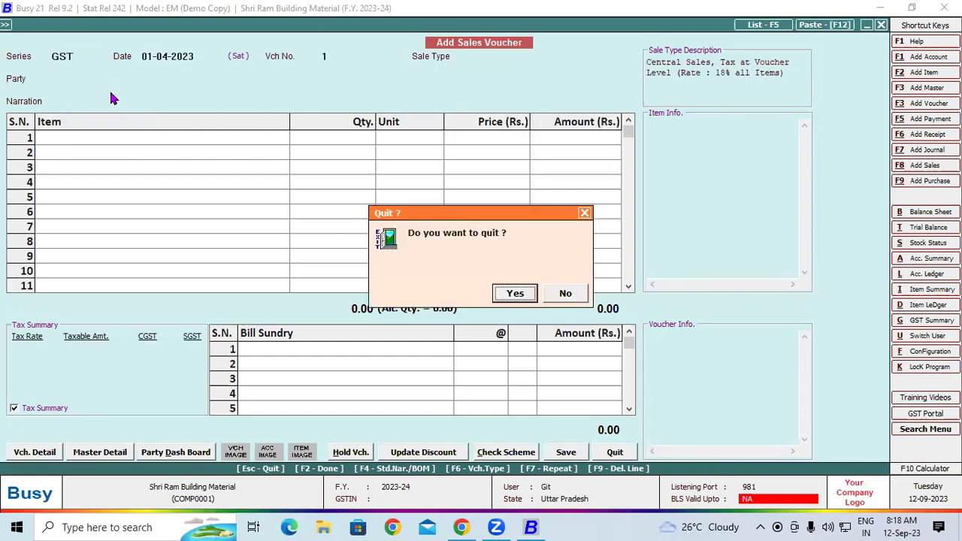
pyautogui.press('Return')
pyautogui.click(90, 25)
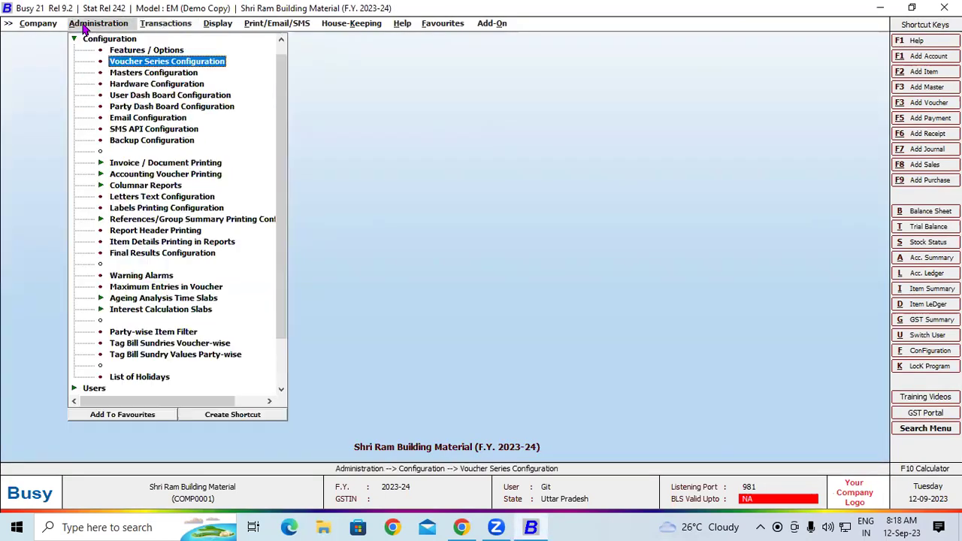
# Step: Change the GST Sales series voucher numbering type to Manual
pyautogui.click(148, 63)
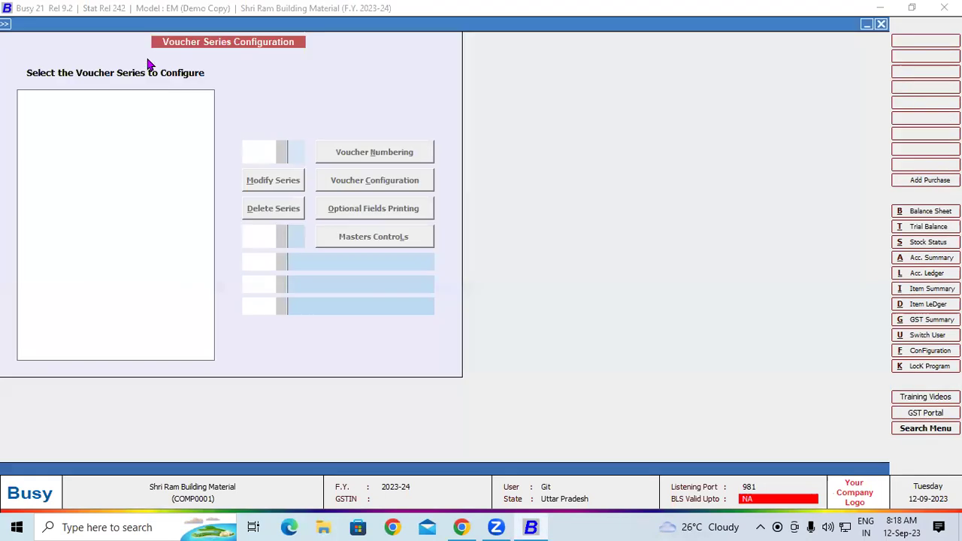
pyautogui.doubleClick(57, 96)
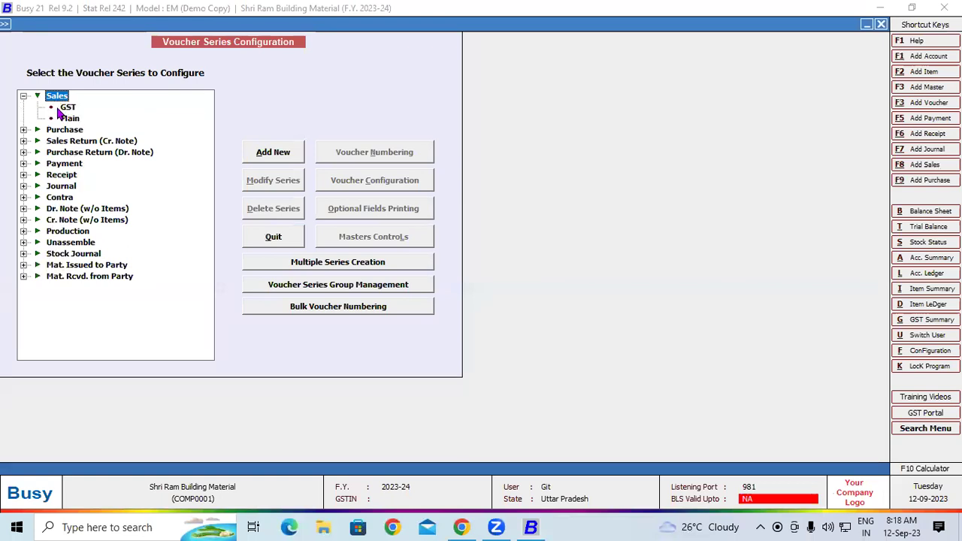
pyautogui.click(58, 108)
pyautogui.click(353, 156)
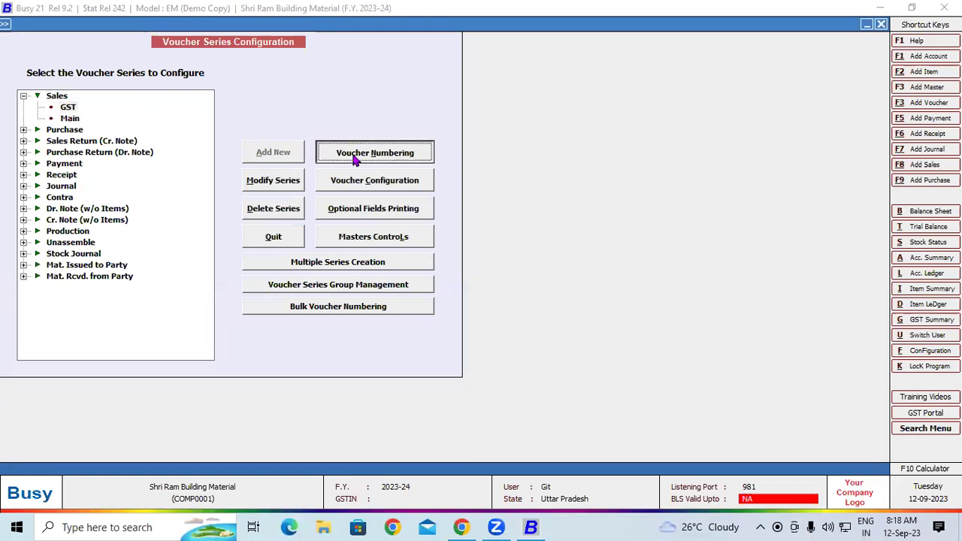
pyautogui.click(136, 105)
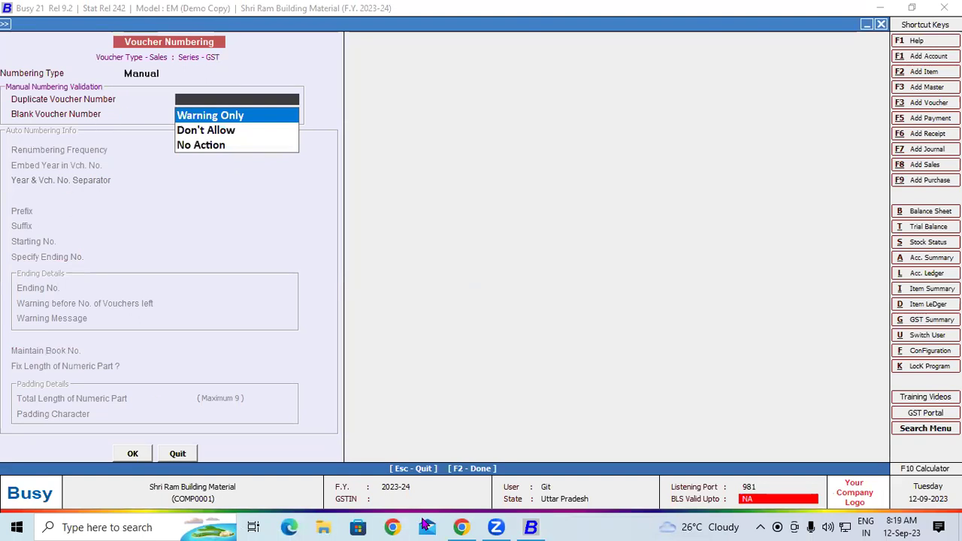
pyautogui.click(129, 454)
pyautogui.press('Escape')
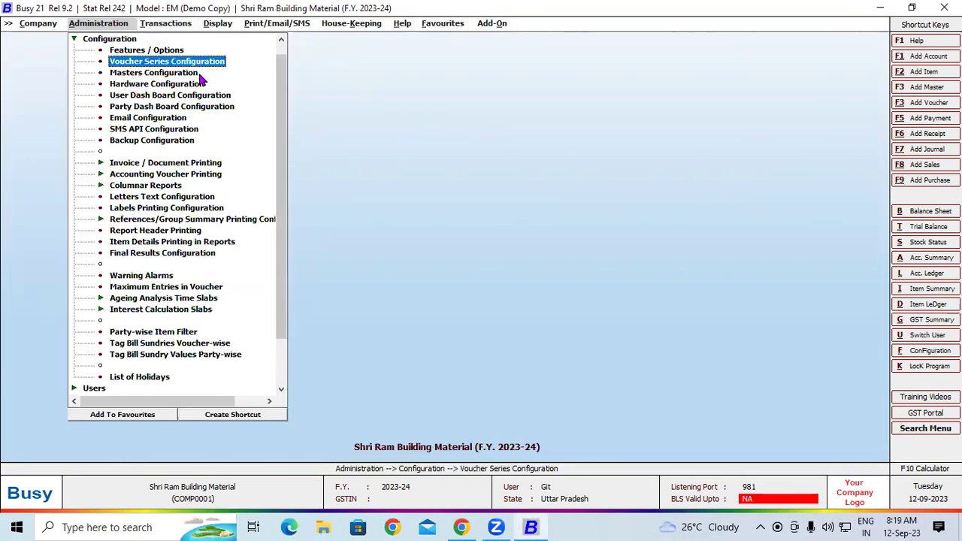
pyautogui.click(147, 26)
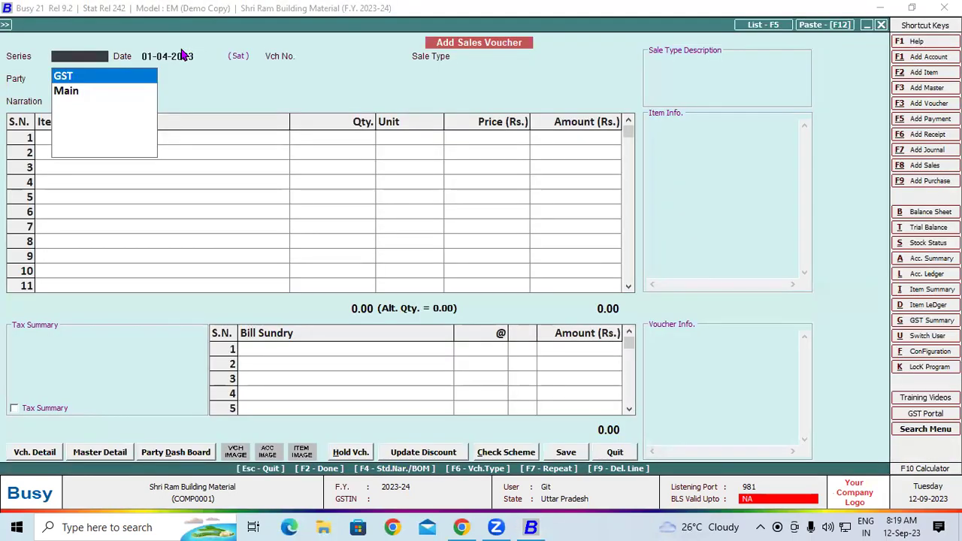
# Step: Start GST sales voucher B2C-0001 with sale type Local-18% and party Cash
pyautogui.press('Return')
pyautogui.press('Return')
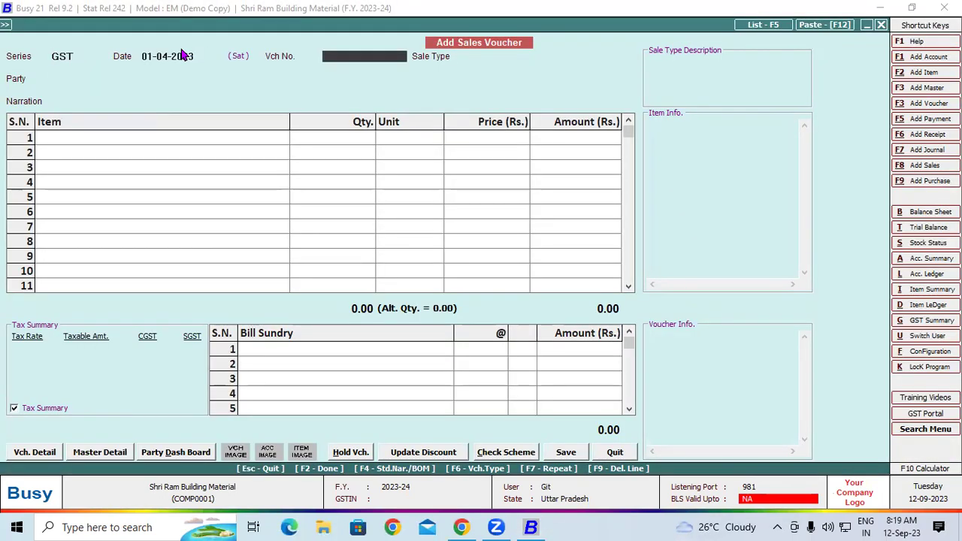
pyautogui.write('B2C-0001')
pyautogui.press('Return')
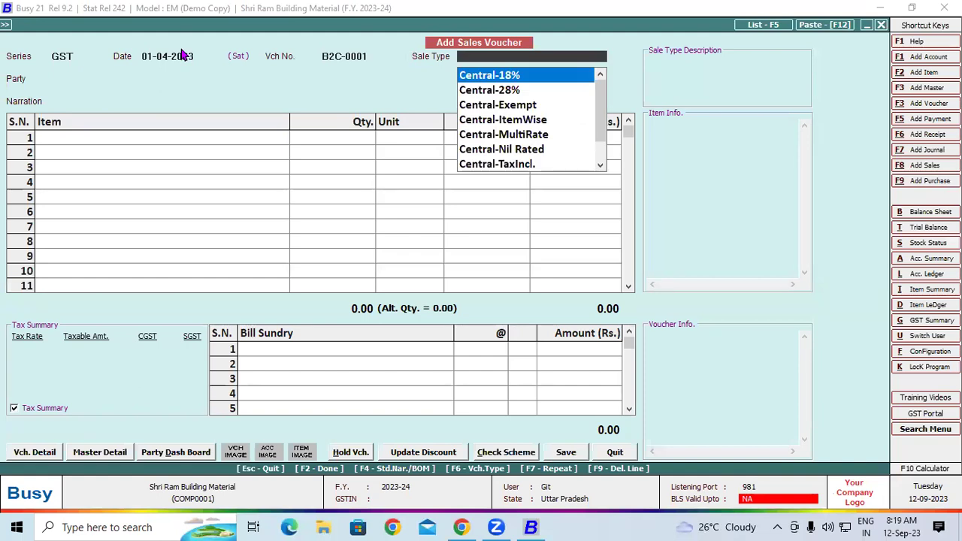
pyautogui.press('Down')
pyautogui.press('Down')
pyautogui.press('Down')
pyautogui.press('Down')
pyautogui.press('Down')
pyautogui.press('Down')
pyautogui.press('Down')
pyautogui.press('Down')
pyautogui.press('Down')
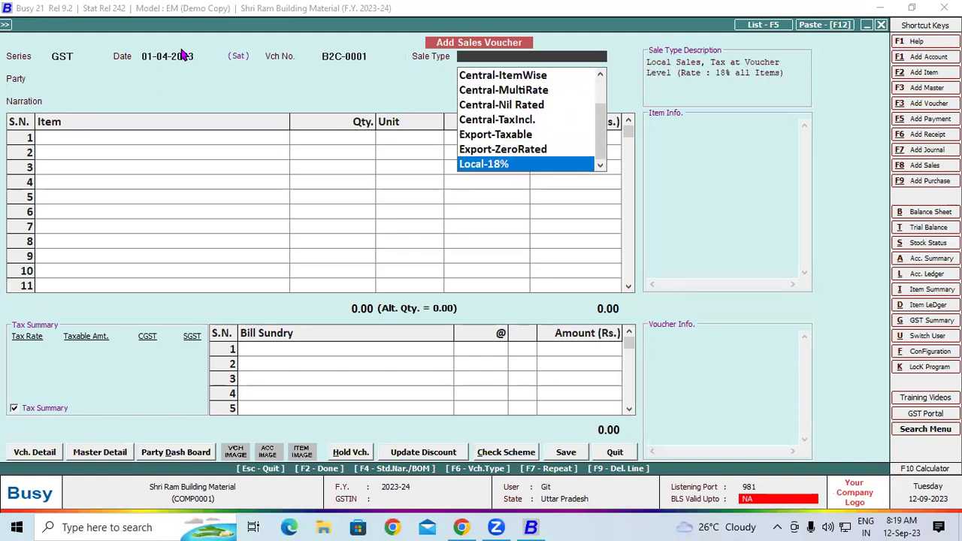
pyautogui.press('Return')
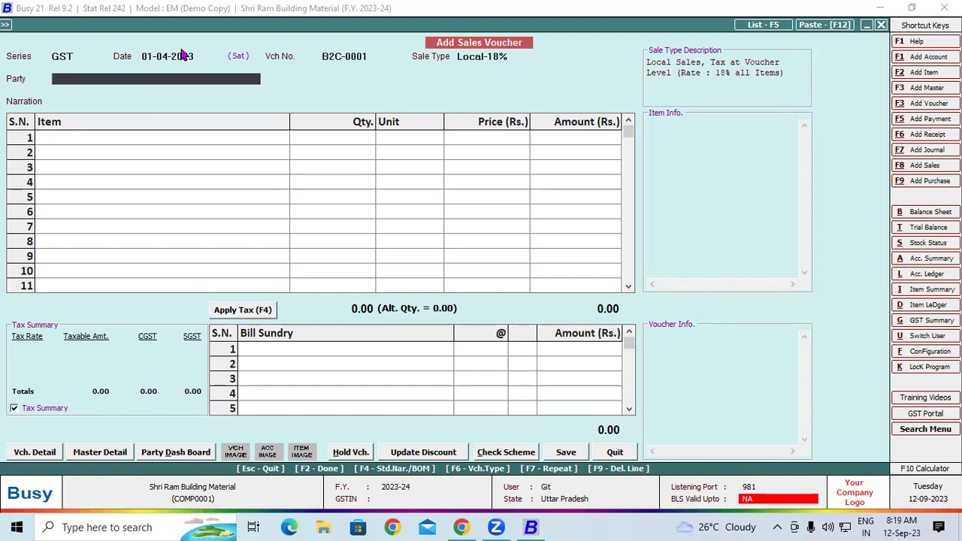
pyautogui.write('C')
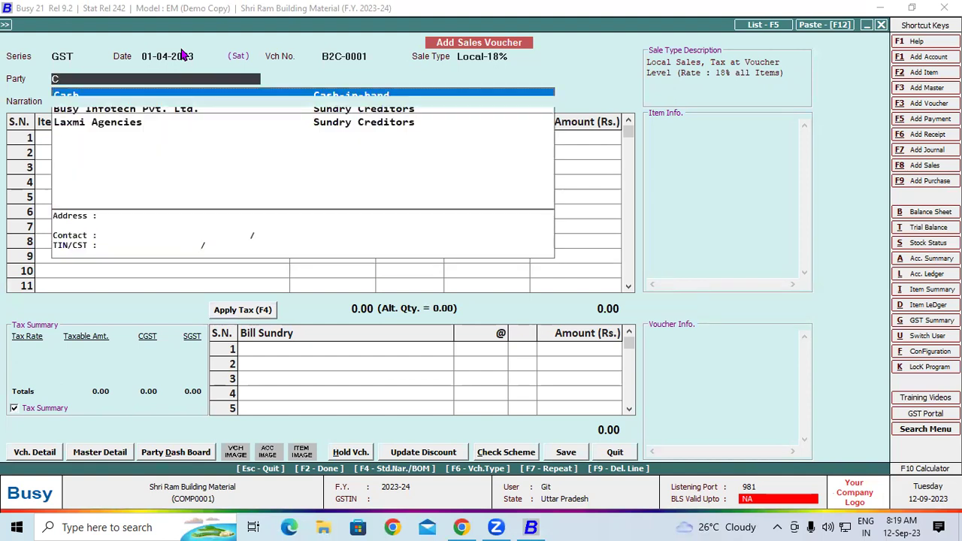
pyautogui.press('Return')
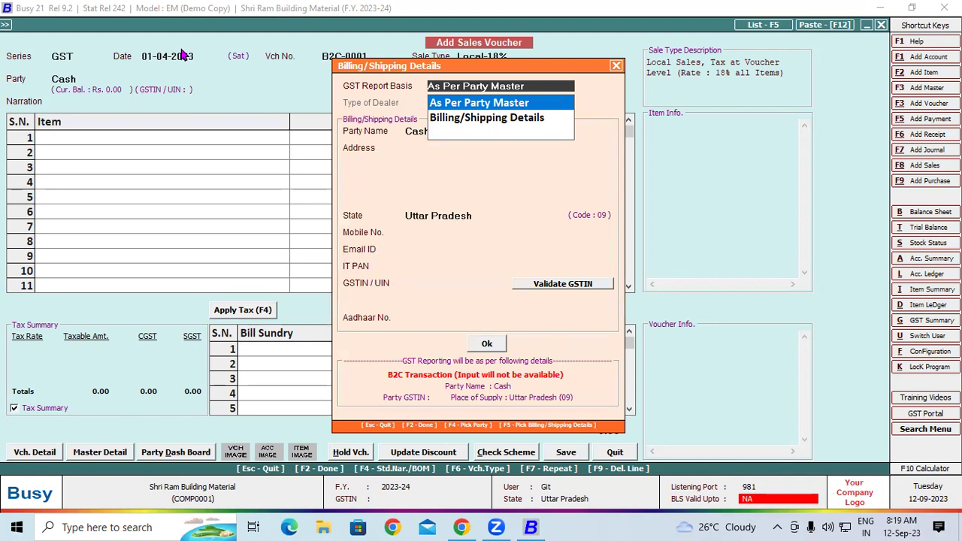
# Step: Base GST reporting on billing/shipping details and mark the customer as Un-Registered
pyautogui.press('Down')
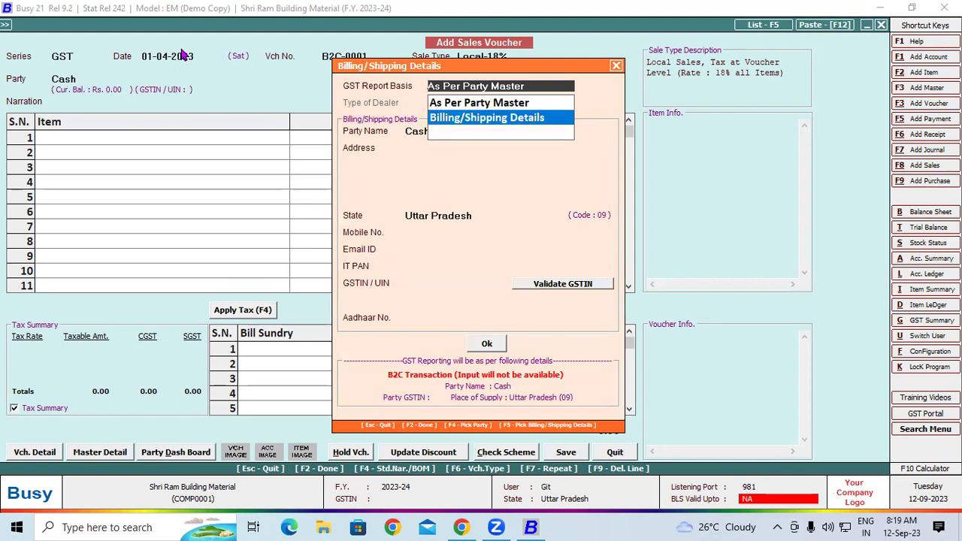
pyautogui.press('Return')
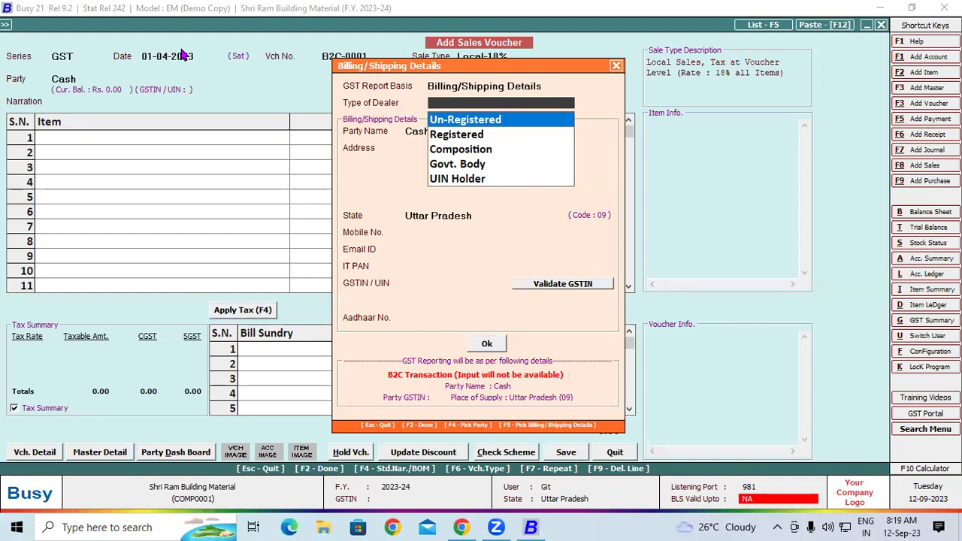
pyautogui.press('Return')
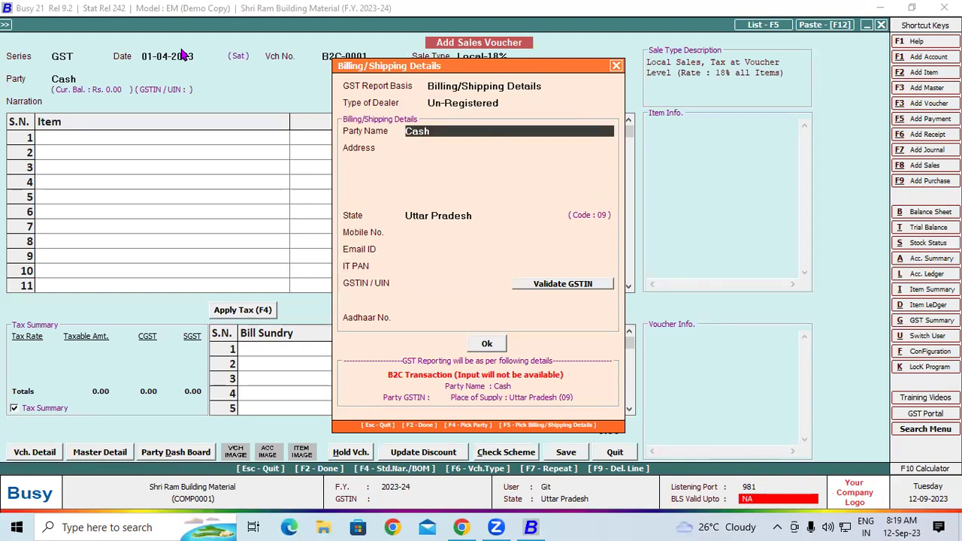
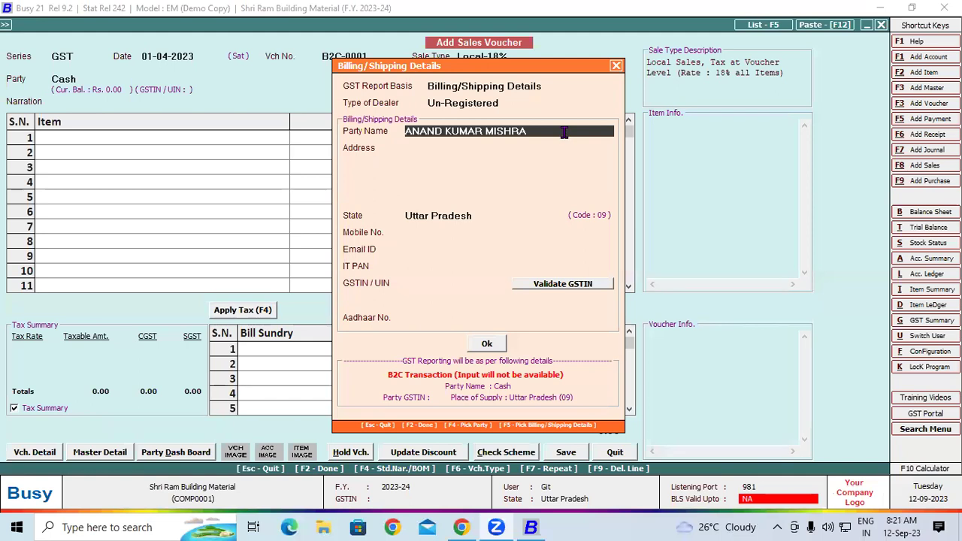
# Step: Enter the customer's name, two-line address and mobile number in the billing details
pyautogui.press('Return')
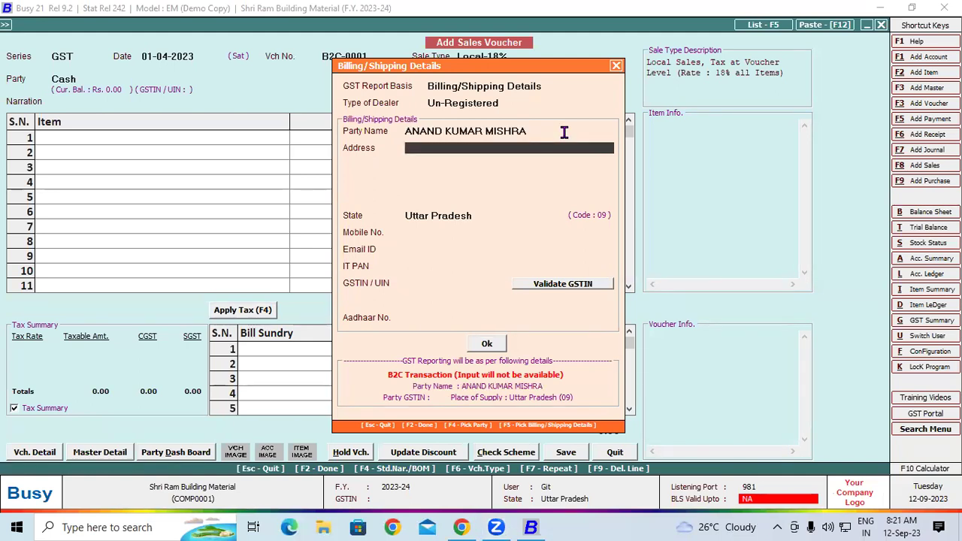
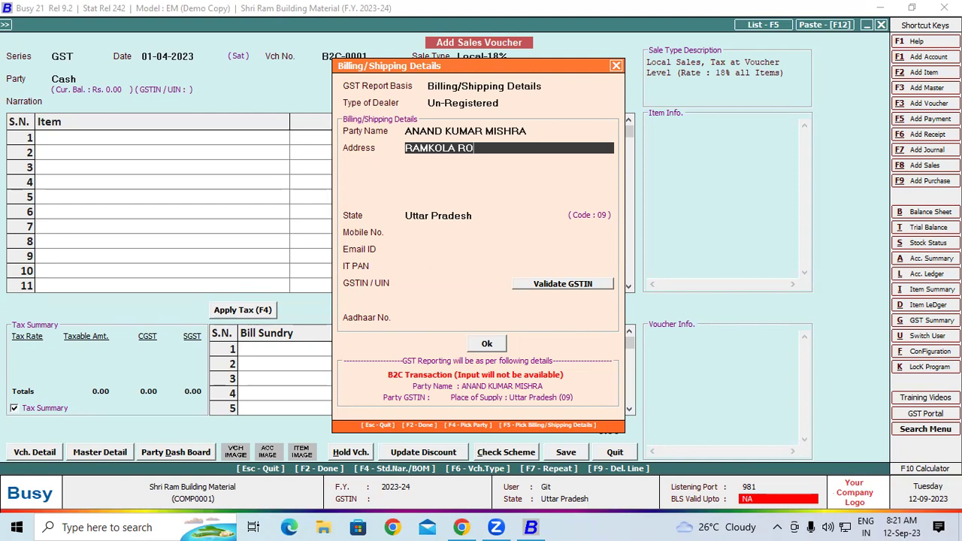
pyautogui.press('Return')
pyautogui.write('PA')
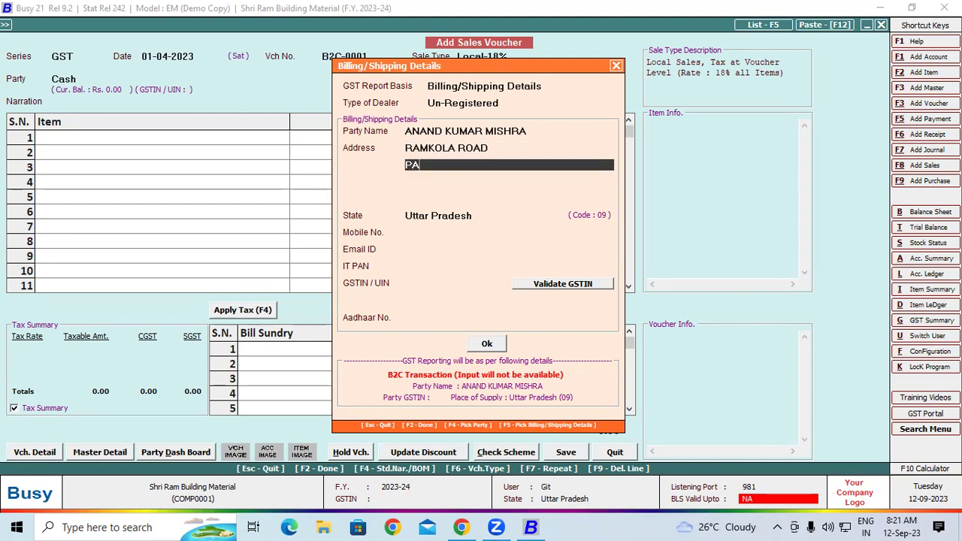
pyautogui.write('DRAUNA KUSHIN')
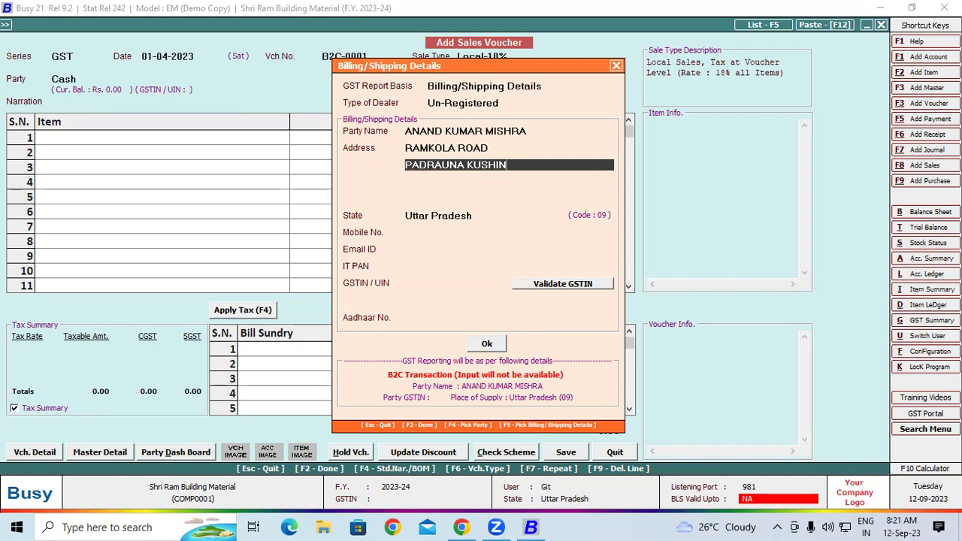
pyautogui.write('AGAR')
pyautogui.click(415, 232)
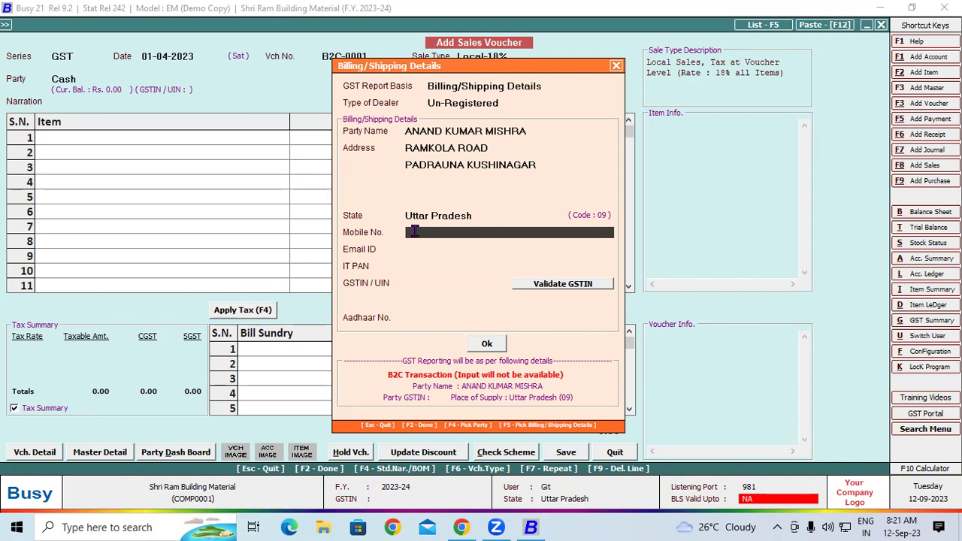
# Step: Add 1,000 Kgs of MS Round Bar 10 MM at 40.00 and apply 9% CGST and SGST
pyautogui.click(488, 343)
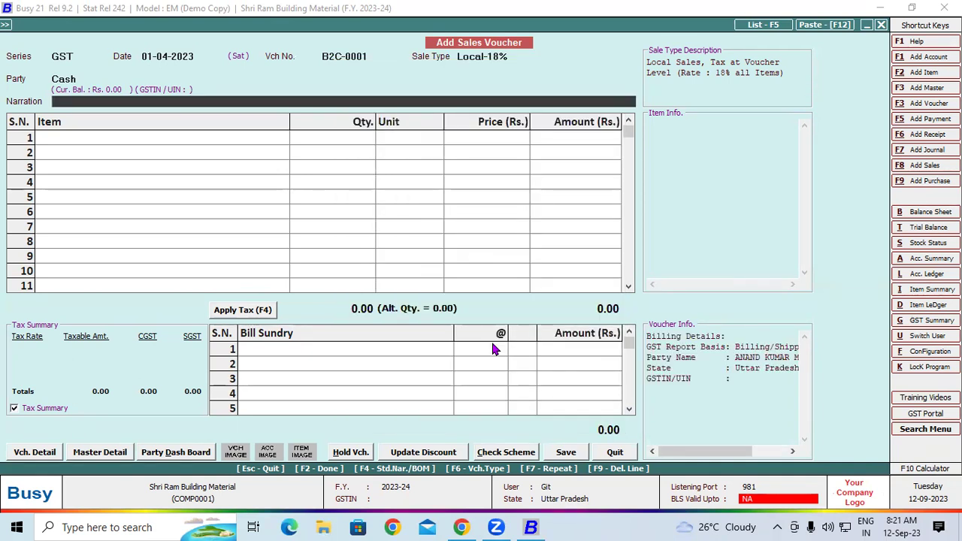
pyautogui.press('Return')
pyautogui.write('m')
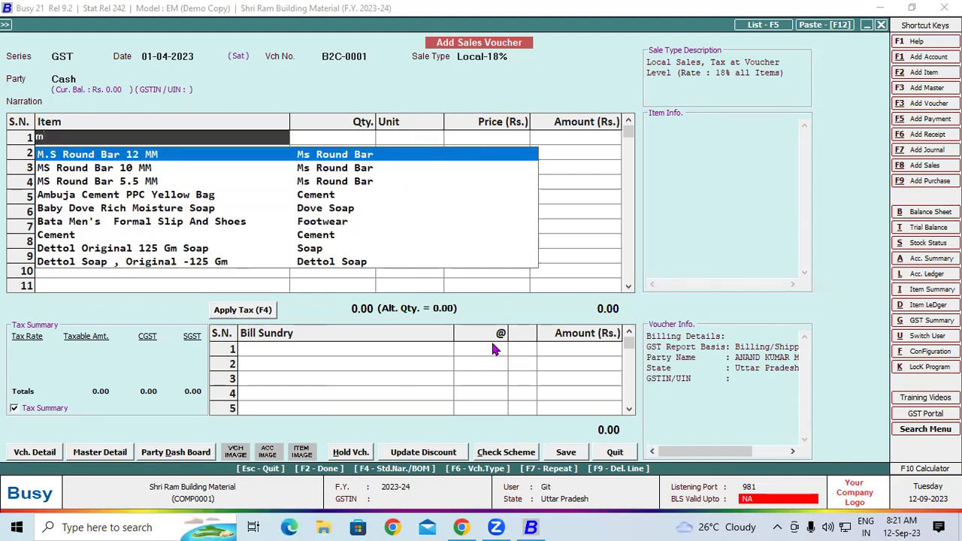
pyautogui.press('Down')
pyautogui.press('Return')
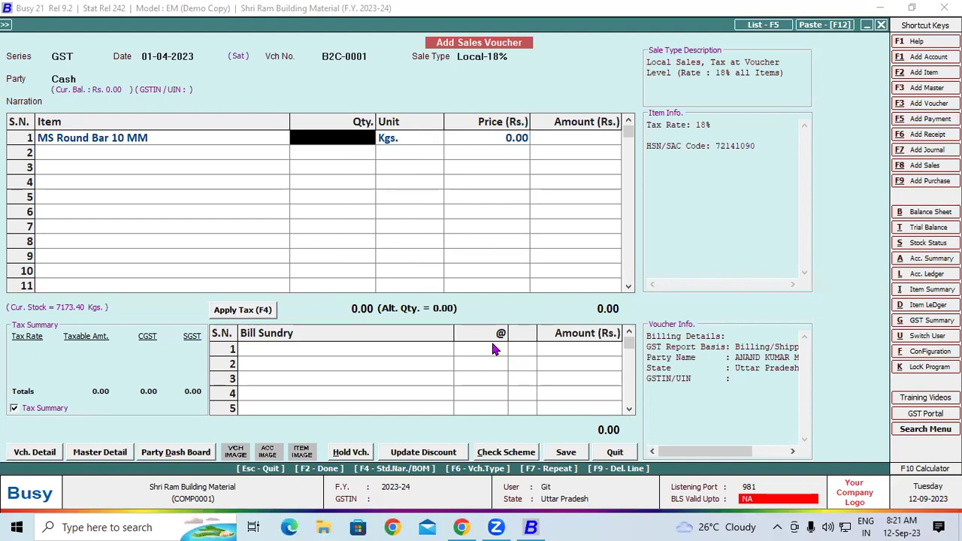
pyautogui.write('1000')
pyautogui.press('Return')
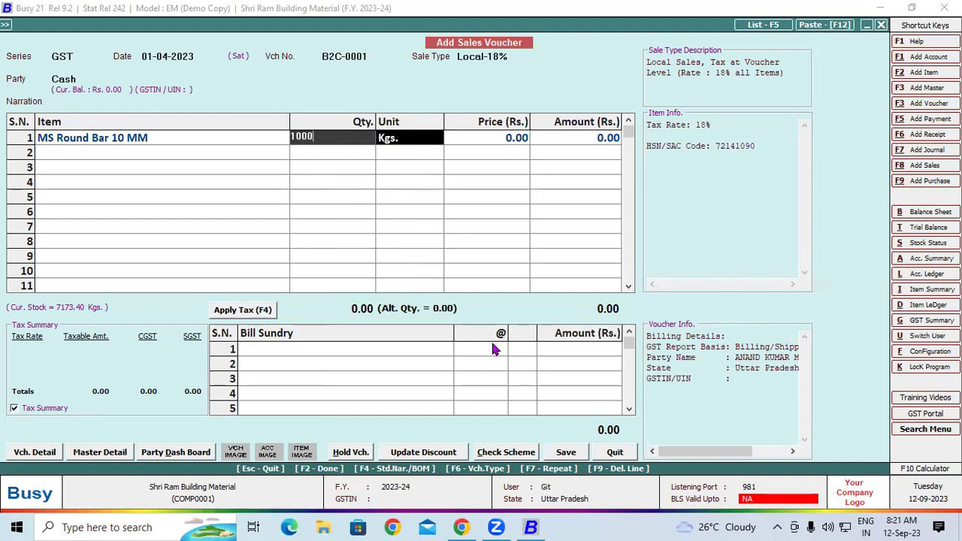
pyautogui.press('Return')
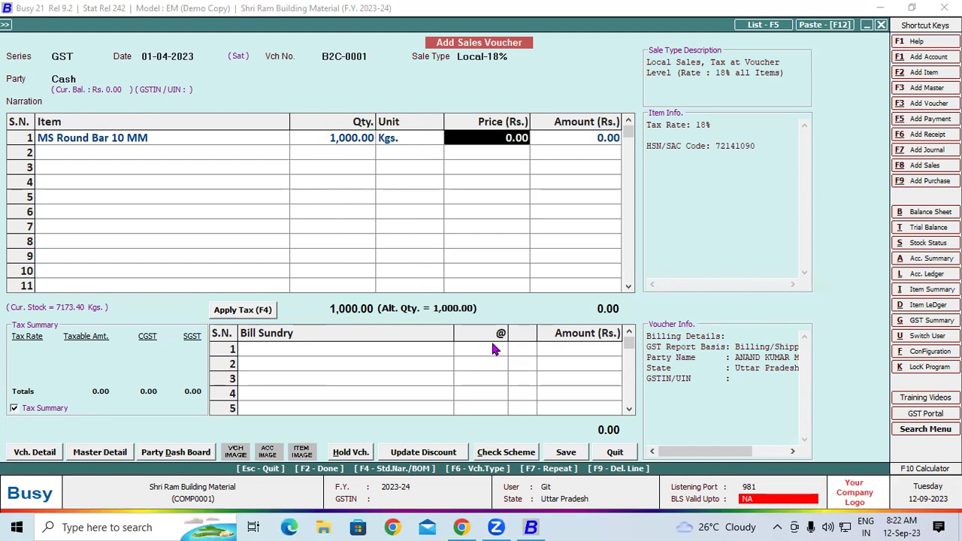
pyautogui.write('40')
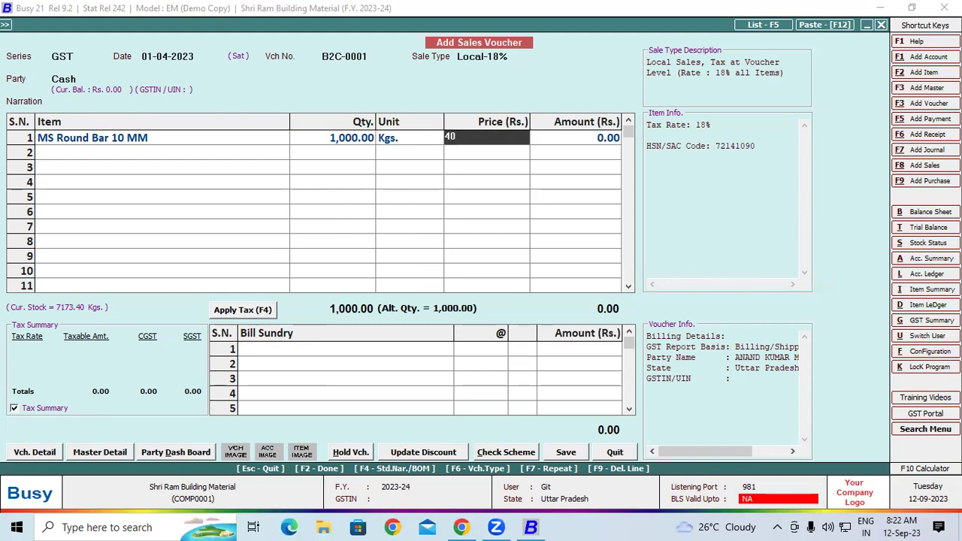
pyautogui.press('Return')
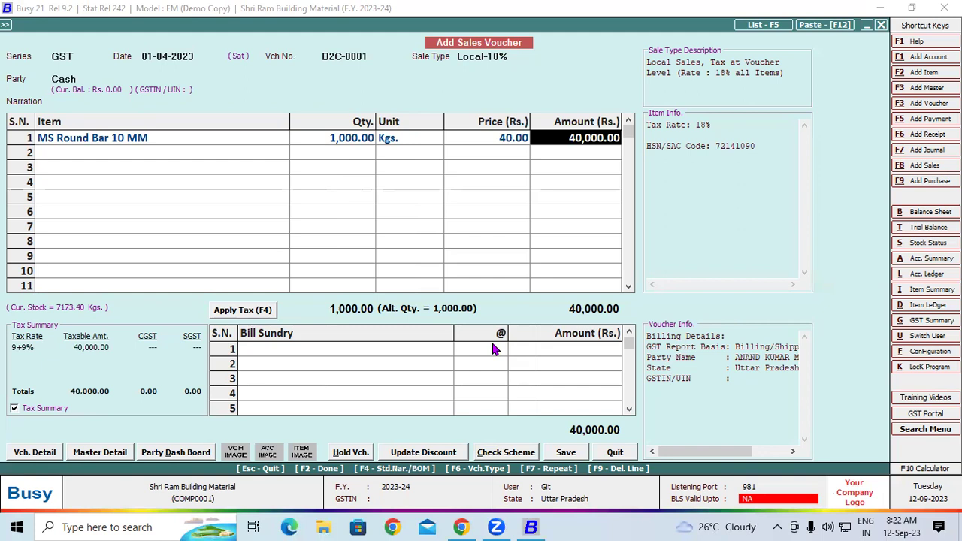
pyautogui.click(230, 313)
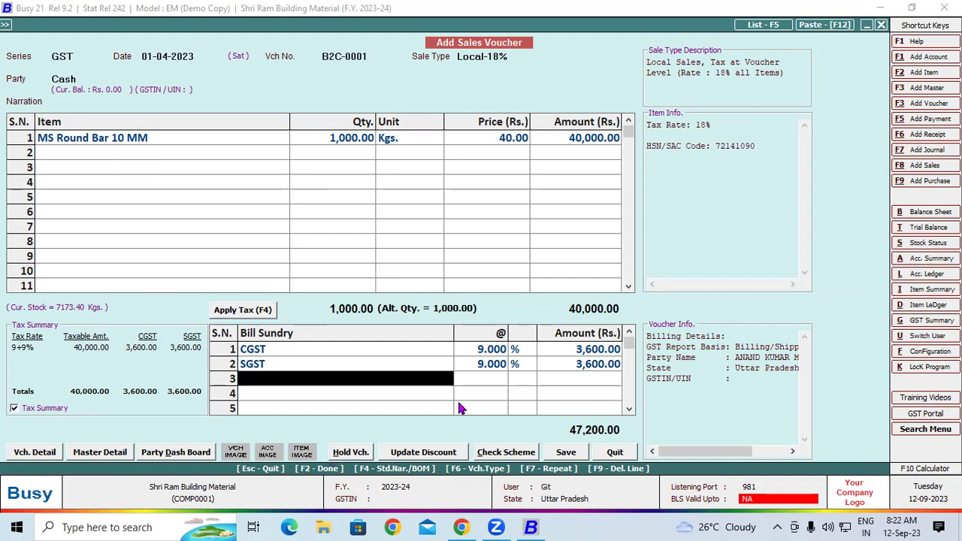
pyautogui.click(746, 454)
pyautogui.moveTo(453, 201)
pyautogui.mouseDown()
pyautogui.moveTo(472, 227)
pyautogui.moveTo(454, 240)
pyautogui.mouseUp()
pyautogui.moveTo(474, 220); pyautogui.dragTo(552, 220)
pyautogui.moveTo(541, 184); pyautogui.dragTo(565, 218)
pyautogui.moveTo(583, 180)
pyautogui.mouseDown()
pyautogui.moveTo(582, 214)
pyautogui.moveTo(598, 199)
pyautogui.moveTo(595, 180)
pyautogui.mouseUp()
pyautogui.moveTo(472, 258); pyautogui.dragTo(611, 212)
pyautogui.moveTo(527, 260)
pyautogui.mouseDown()
pyautogui.moveTo(529, 276)
pyautogui.moveTo(549, 259)
pyautogui.moveTo(574, 255)
pyautogui.moveTo(548, 260)
pyautogui.mouseUp()
pyautogui.moveTo(502, 224)
pyautogui.mouseDown()
pyautogui.moveTo(541, 212)
pyautogui.moveTo(481, 222)
pyautogui.moveTo(577, 156)
pyautogui.moveTo(581, 175)
pyautogui.mouseUp()
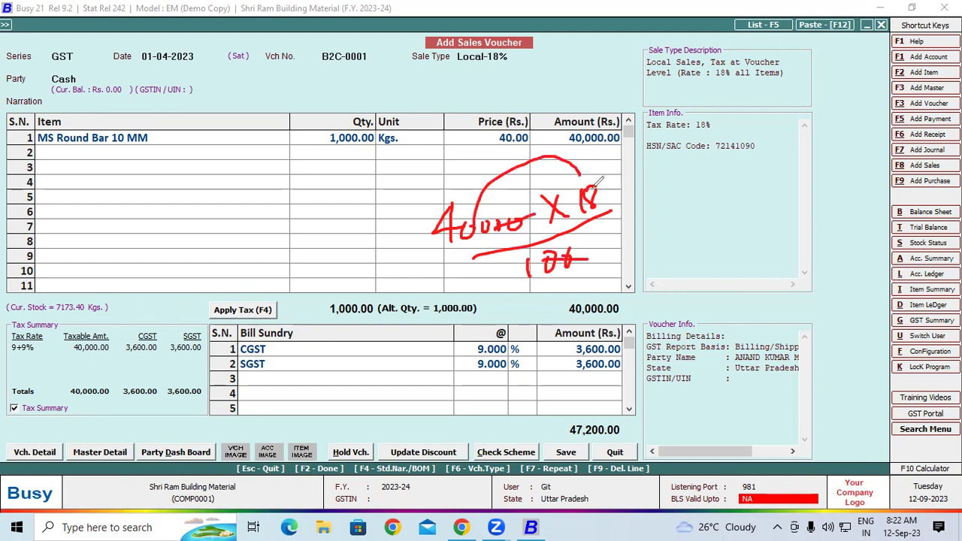
pyautogui.moveTo(693, 177)
pyautogui.mouseDown()
pyautogui.moveTo(718, 197)
pyautogui.moveTo(688, 208)
pyautogui.mouseUp()
pyautogui.moveTo(723, 181)
pyautogui.mouseDown()
pyautogui.moveTo(747, 197)
pyautogui.moveTo(757, 174)
pyautogui.moveTo(781, 166)
pyautogui.mouseUp()
pyautogui.moveTo(711, 226); pyautogui.dragTo(824, 194)
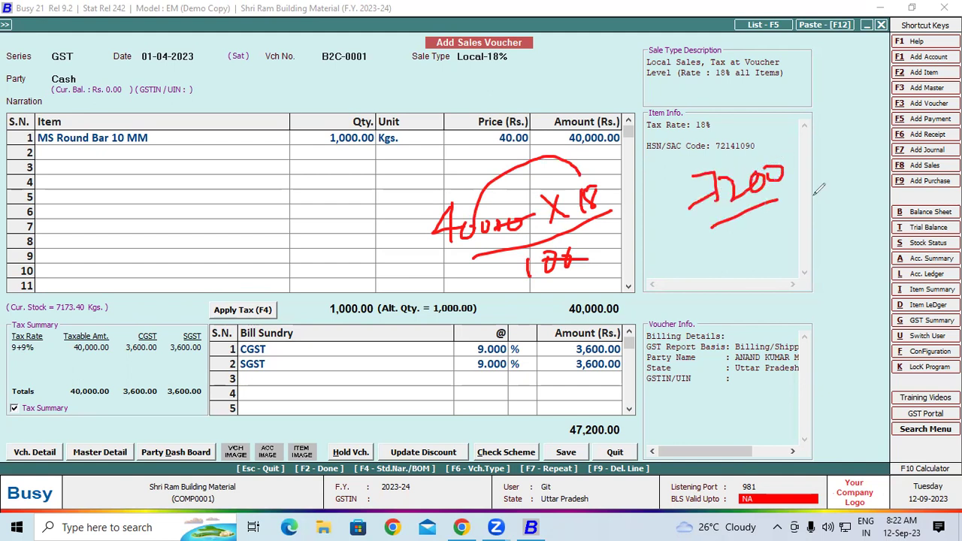
pyautogui.moveTo(737, 261)
pyautogui.mouseDown()
pyautogui.moveTo(759, 275)
pyautogui.moveTo(756, 293)
pyautogui.mouseUp()
pyautogui.moveTo(601, 350); pyautogui.dragTo(644, 339)
pyautogui.moveTo(619, 379); pyautogui.dragTo(698, 320)
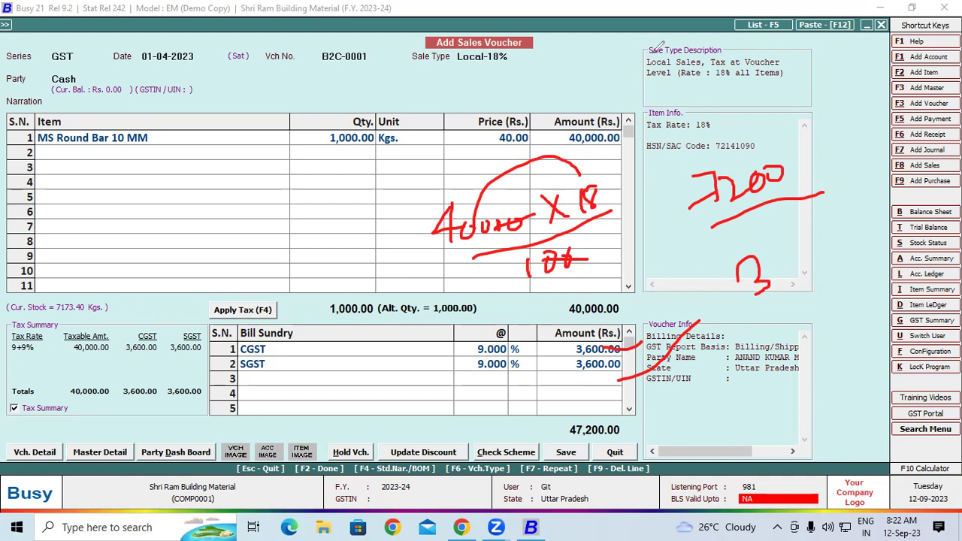
pyautogui.press('Escape')
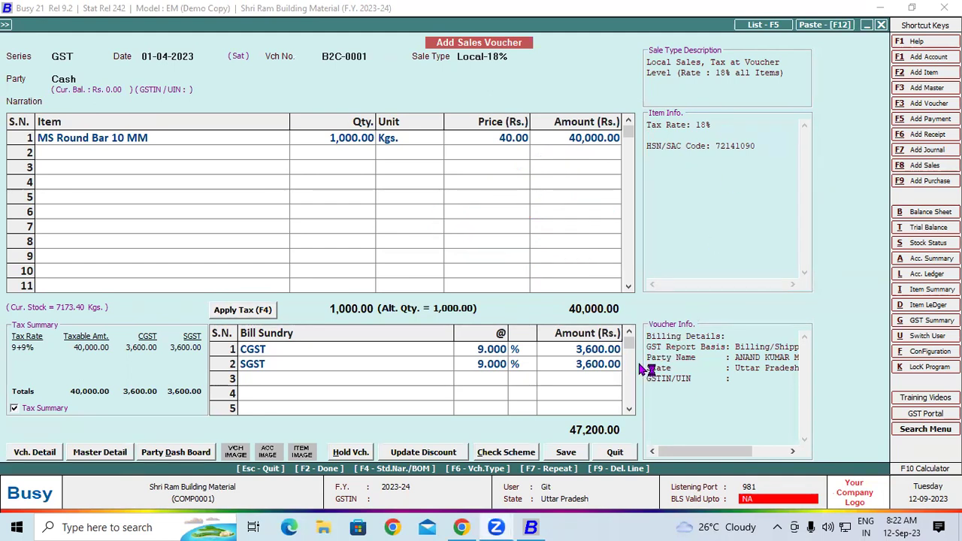
# Step: Save voucher B2C-0001, then preview its invoice in STANDARD format and agree to configure it
pyautogui.click(567, 452)
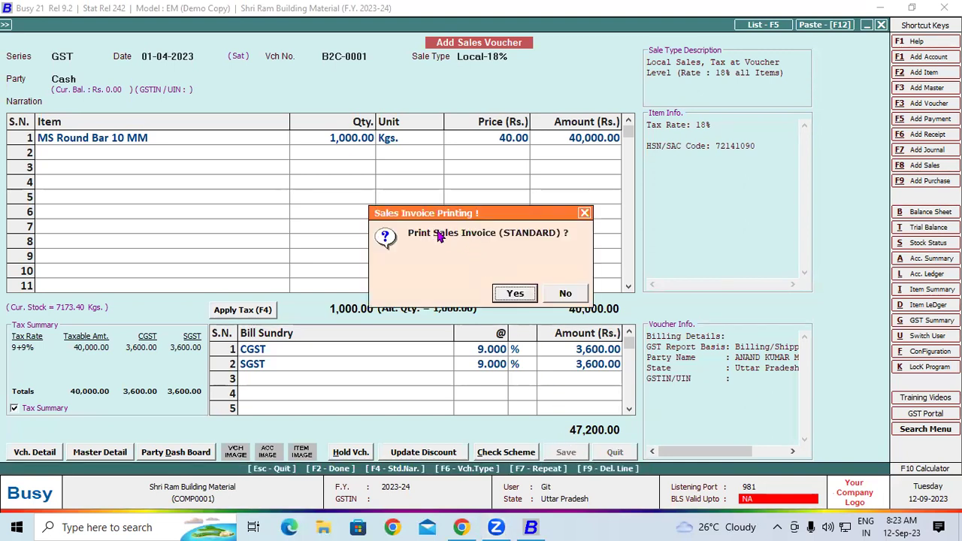
pyautogui.click(500, 295)
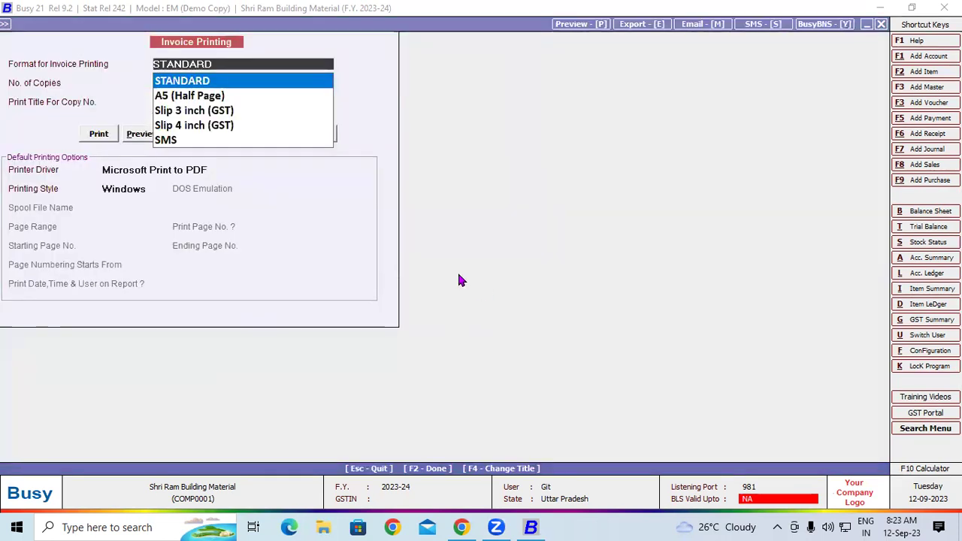
pyautogui.click(195, 100)
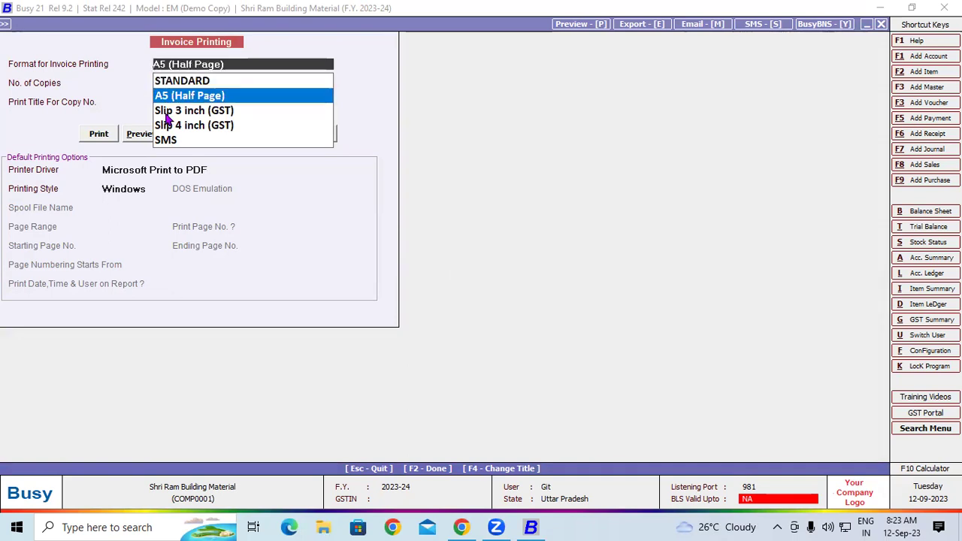
pyautogui.click(177, 82)
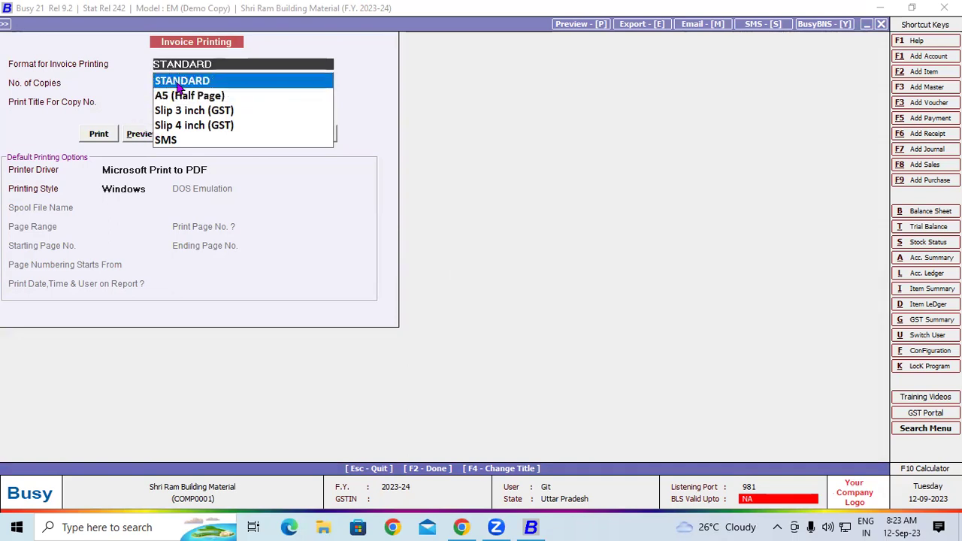
pyautogui.click(133, 139)
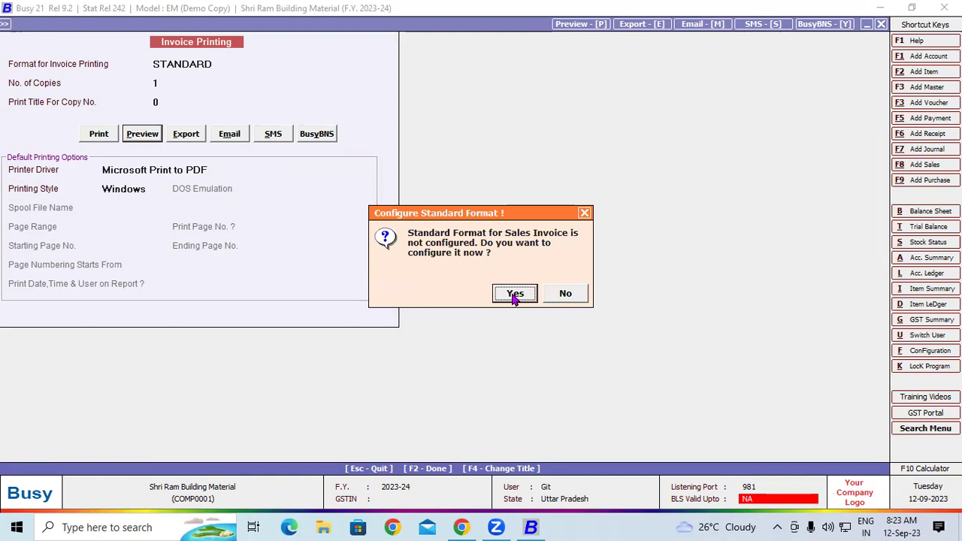
pyautogui.click(515, 294)
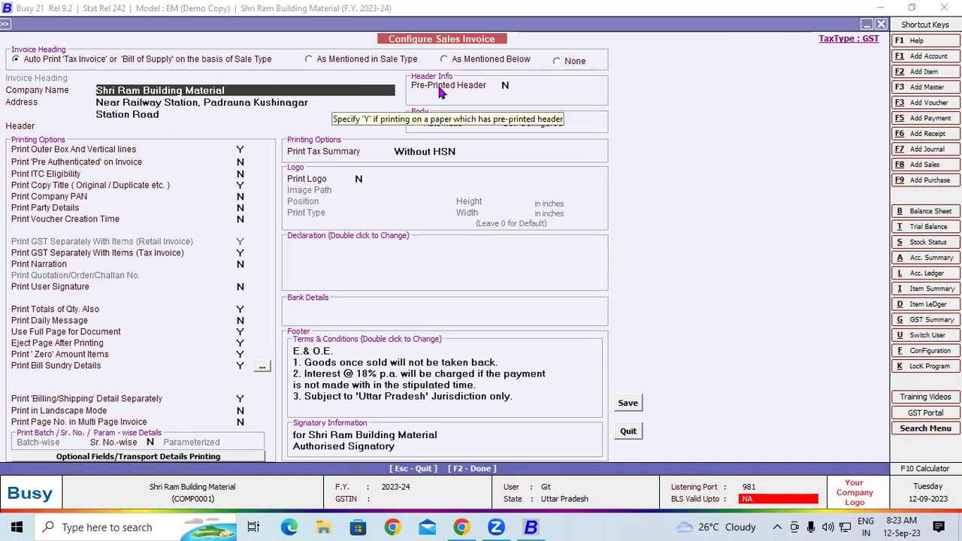
# Step: Leave the pre-printed header off and save the Configure Sales Invoice settings
pyautogui.click(515, 85)
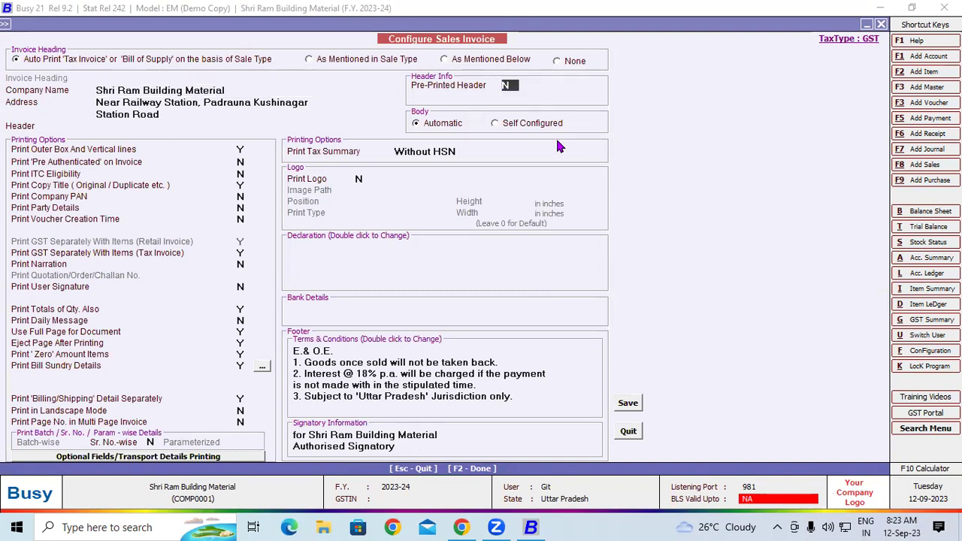
pyautogui.press('y')
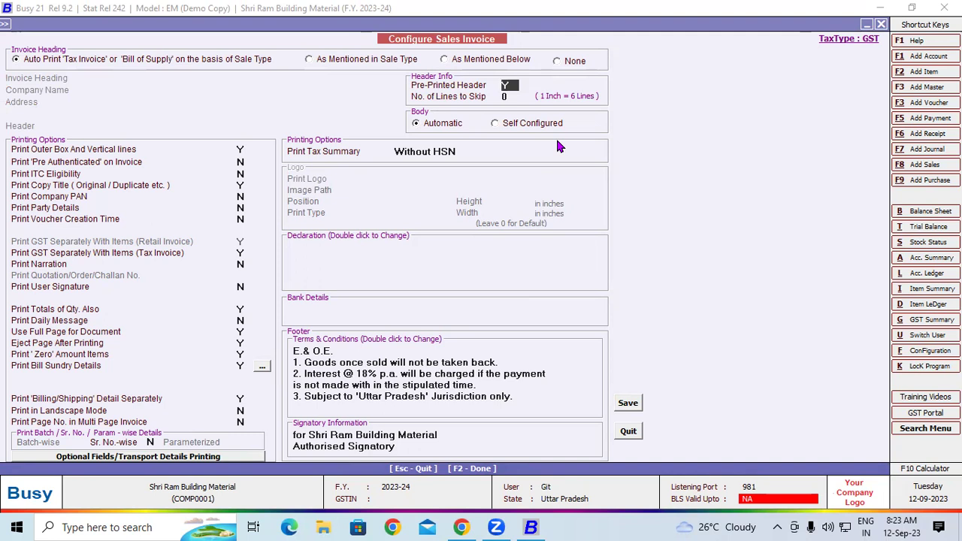
pyautogui.press('n')
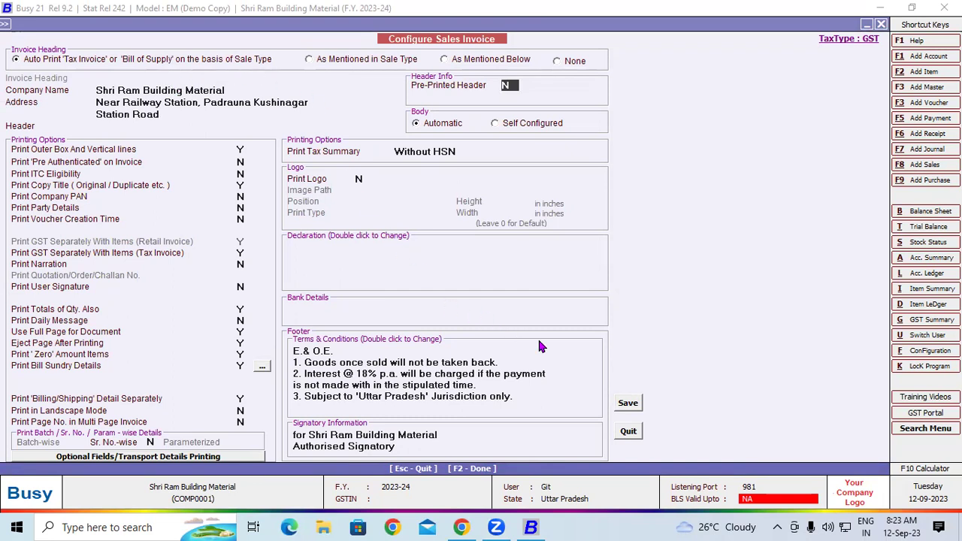
pyautogui.click(634, 403)
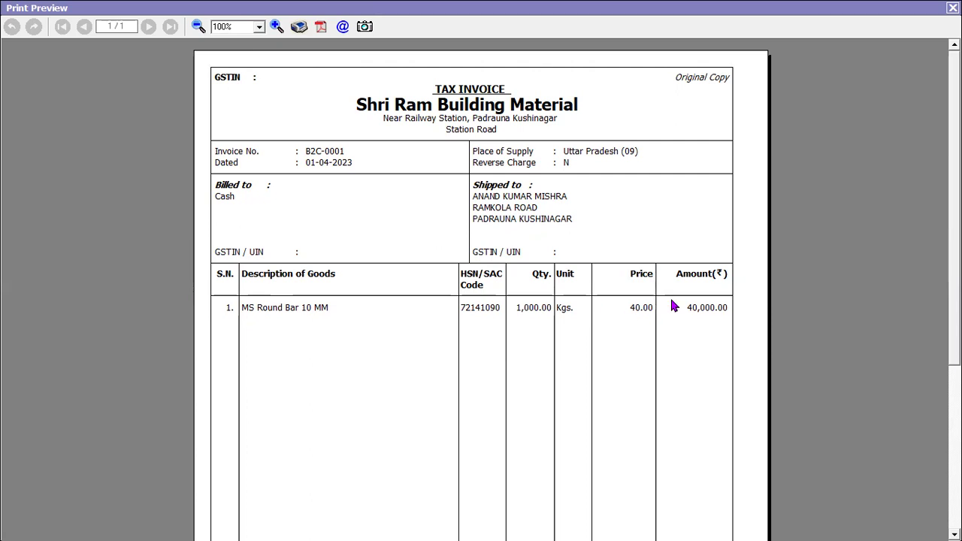
# Step: Scroll through the tax invoice B2C-0001 preview to check the 47,200.00 grand total
pyautogui.scroll(-5, 877, 237)
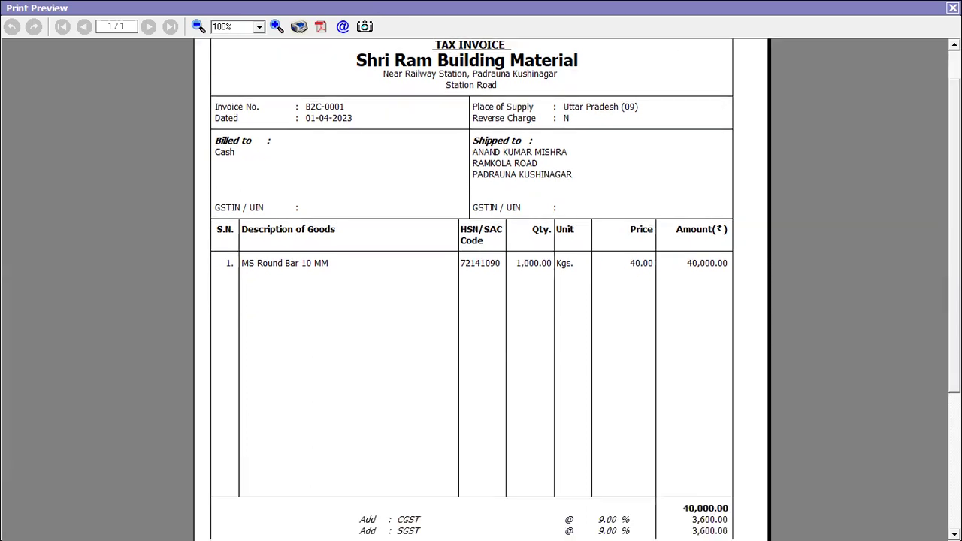
pyautogui.scroll(-2, 539, 338)
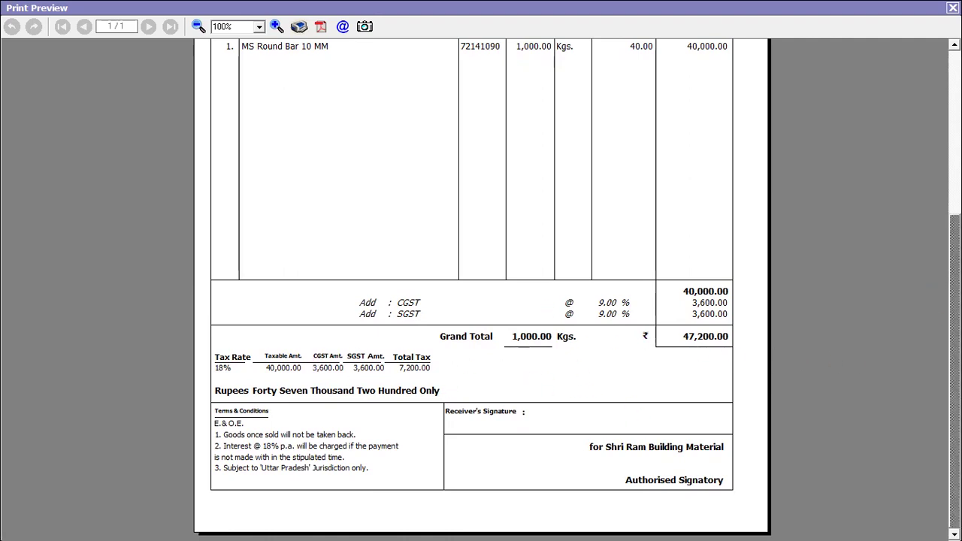
pyautogui.scroll(5, 481, 285)
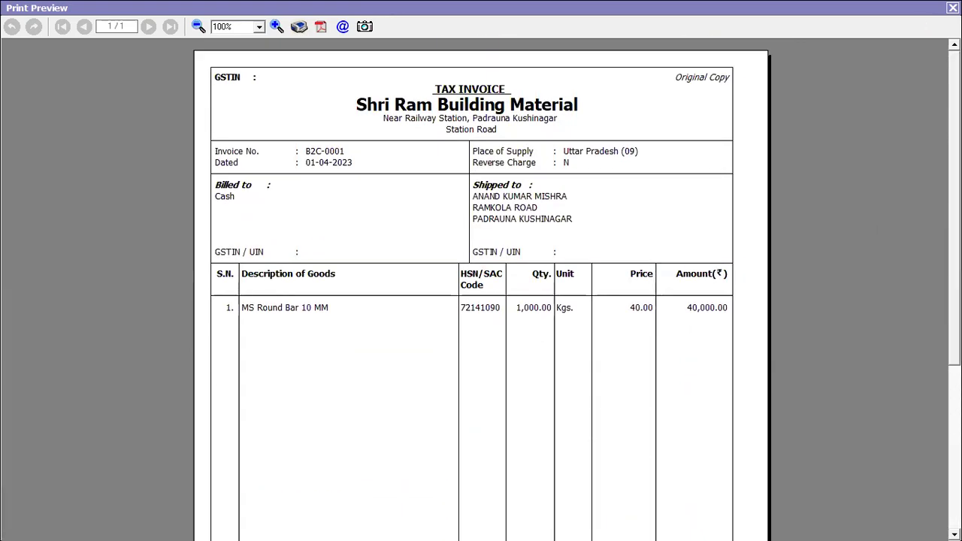
# Step: Close the B2C-0001 print preview to get back to a blank sales voucher
pyautogui.press('Escape')
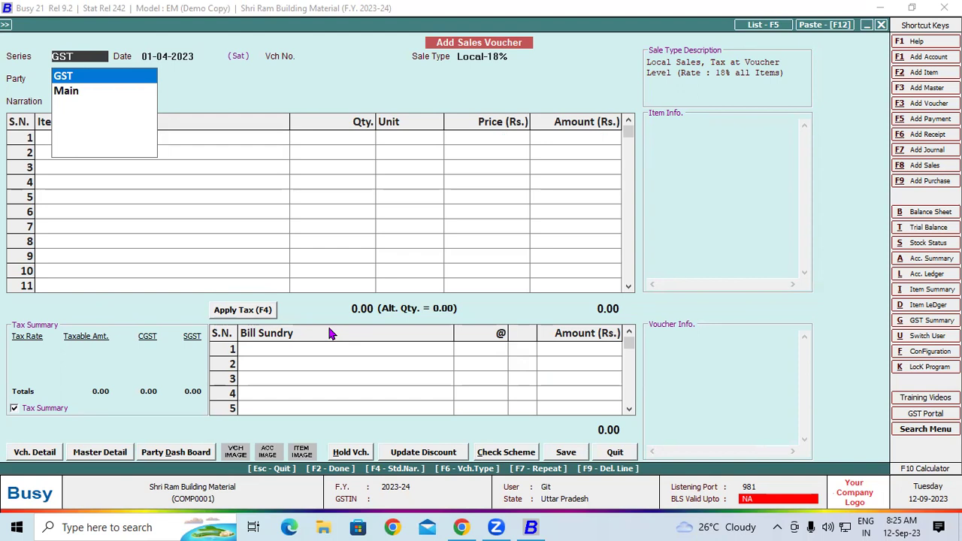
# Step: Start voucher B2C-0002 in the GST series with the Local-18% sale type
pyautogui.press('Return')
pyautogui.press('Return')
pyautogui.write('B')
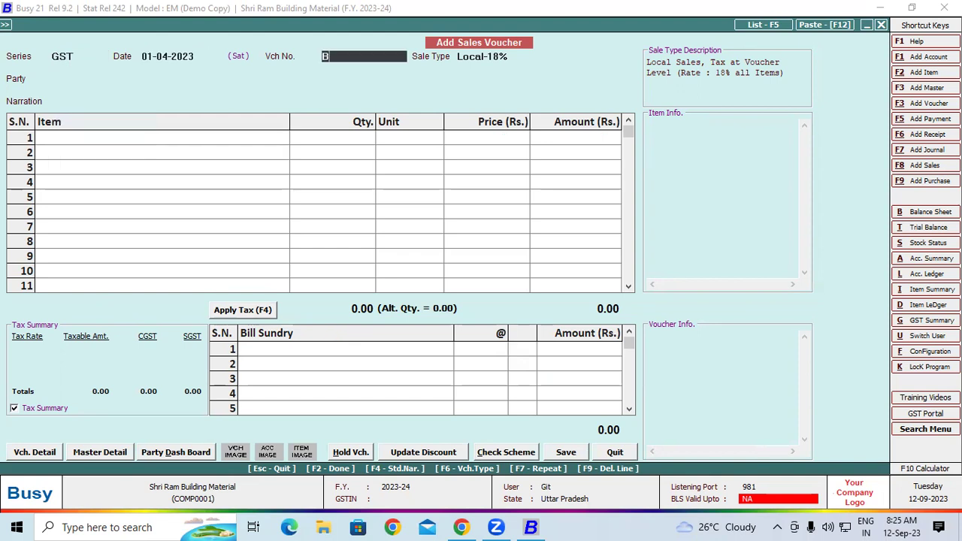
pyautogui.write('2C-0002')
pyautogui.press('Return')
pyautogui.press('Return')
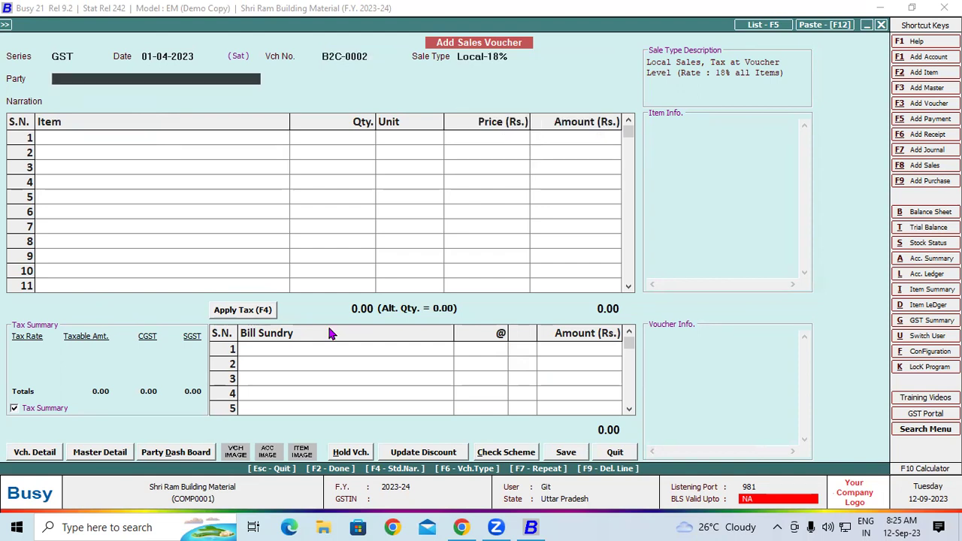
pyautogui.press('Return')
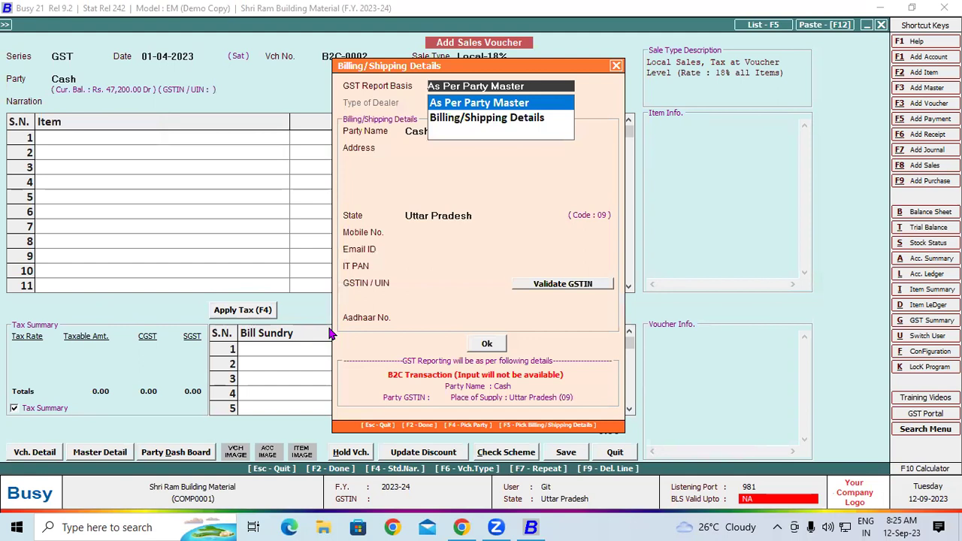
# Step: Base GST on Billing/Shipping Details, Un-Registered, and enter the customer's name and address
pyautogui.press('Down')
pyautogui.press('Return')
pyautogui.press('Return')
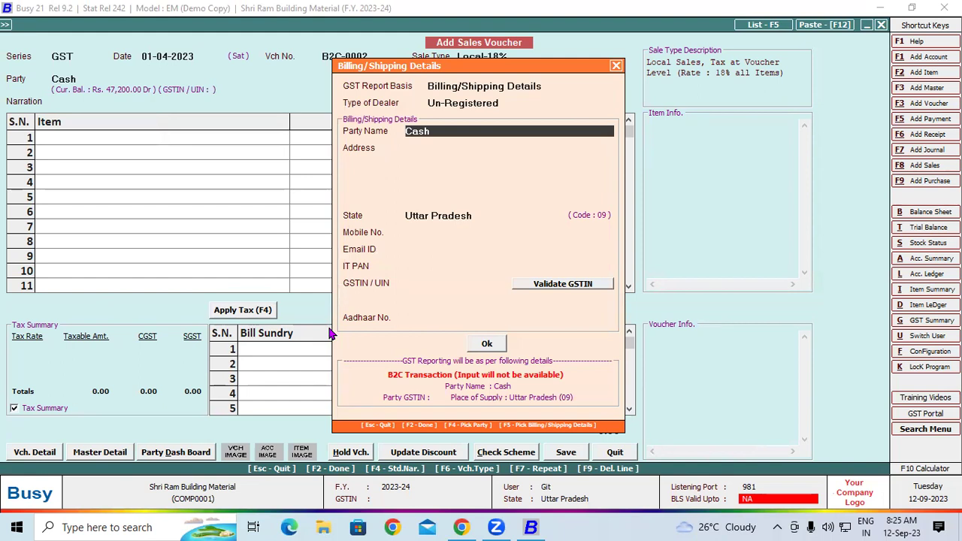
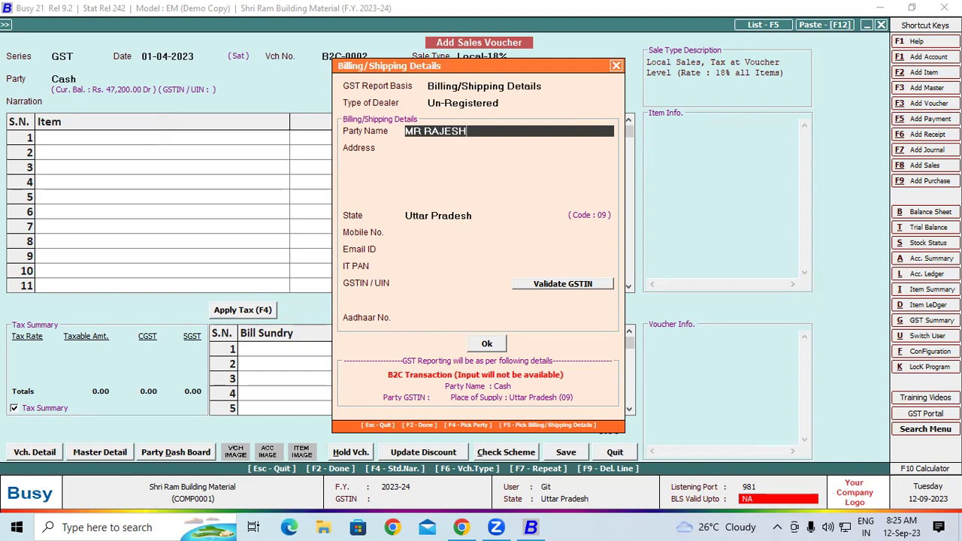
pyautogui.press('Return')
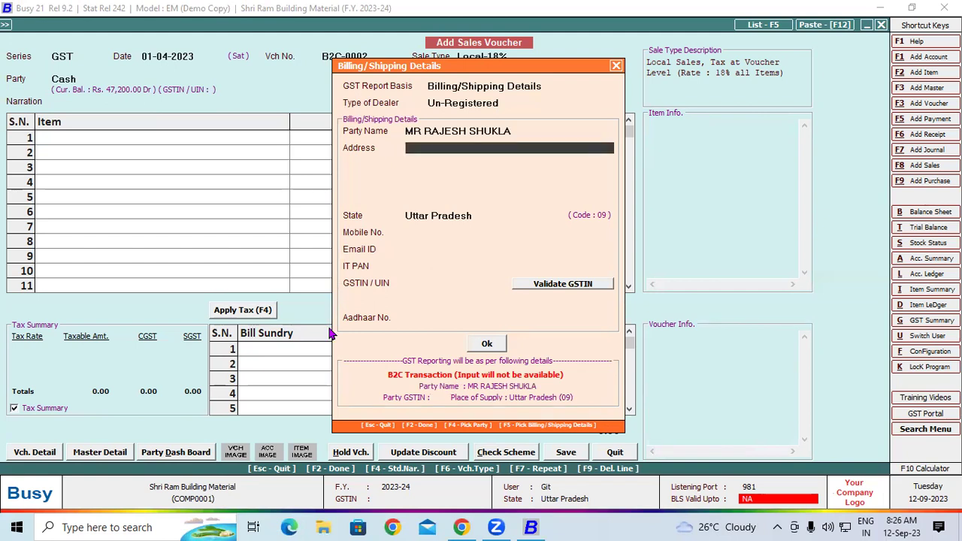
pyautogui.write('PADRAUNA KUSH')
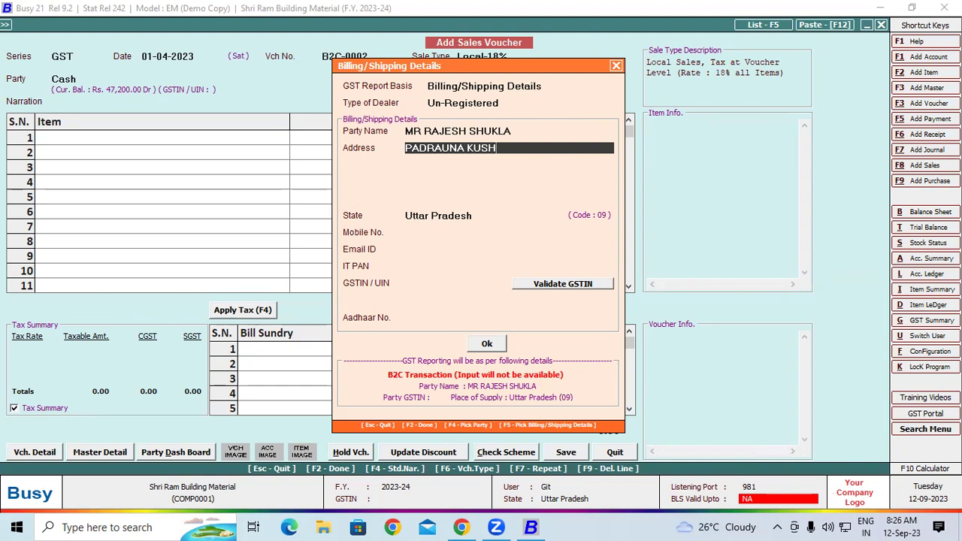
pyautogui.write('INAGAR')
pyautogui.press('Return')
pyautogui.press('Return')
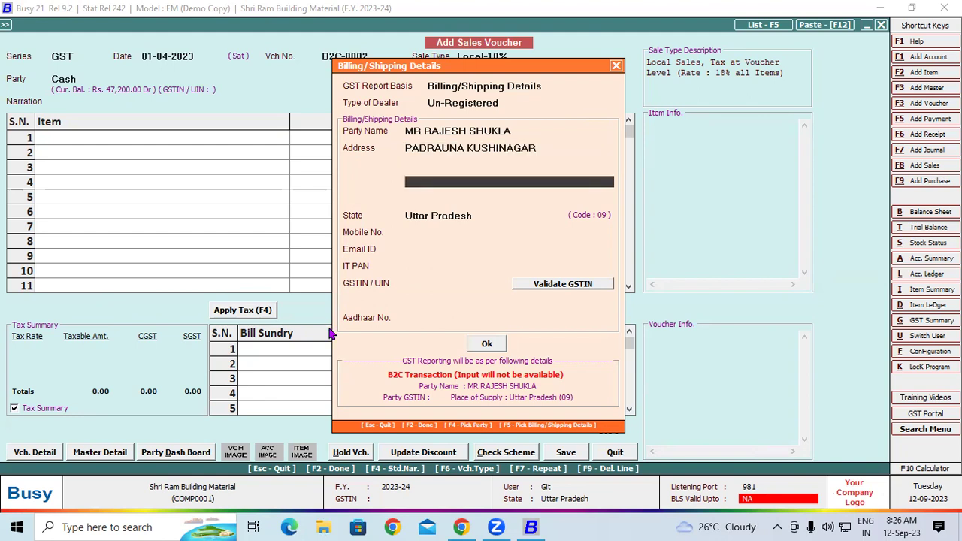
pyautogui.press('Return')
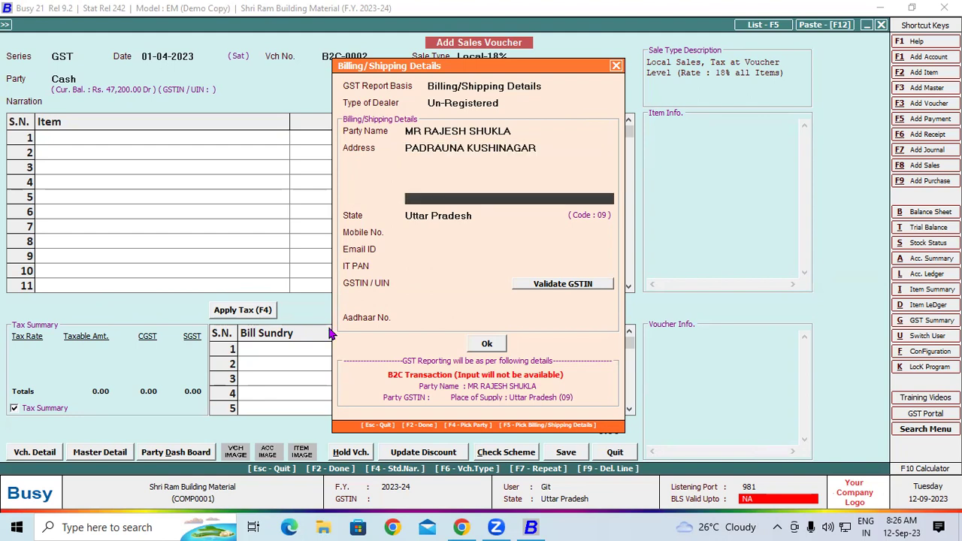
# Step: Add 1 Pcs. of Vivo Y15 4 GB/ 64GB with serial number 421241
pyautogui.click(486, 339)
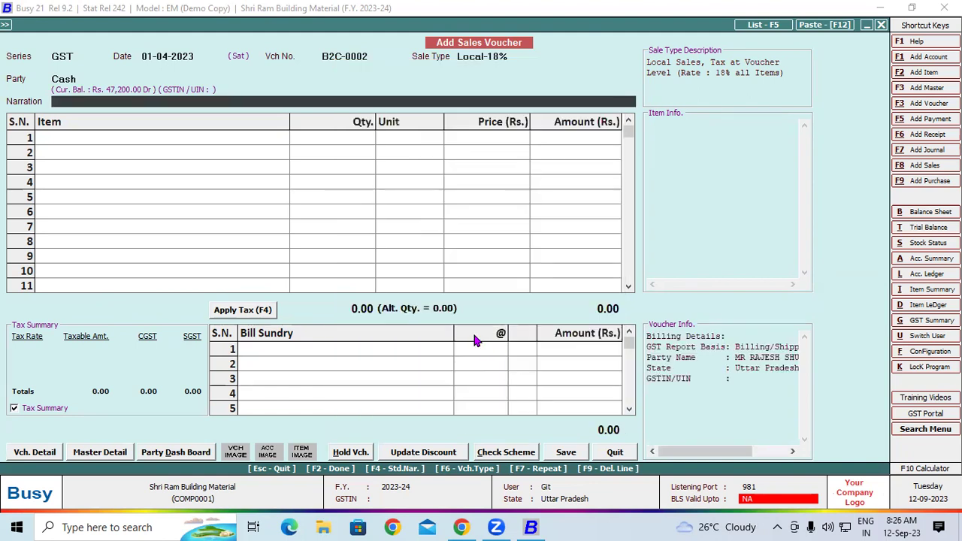
pyautogui.press('Return')
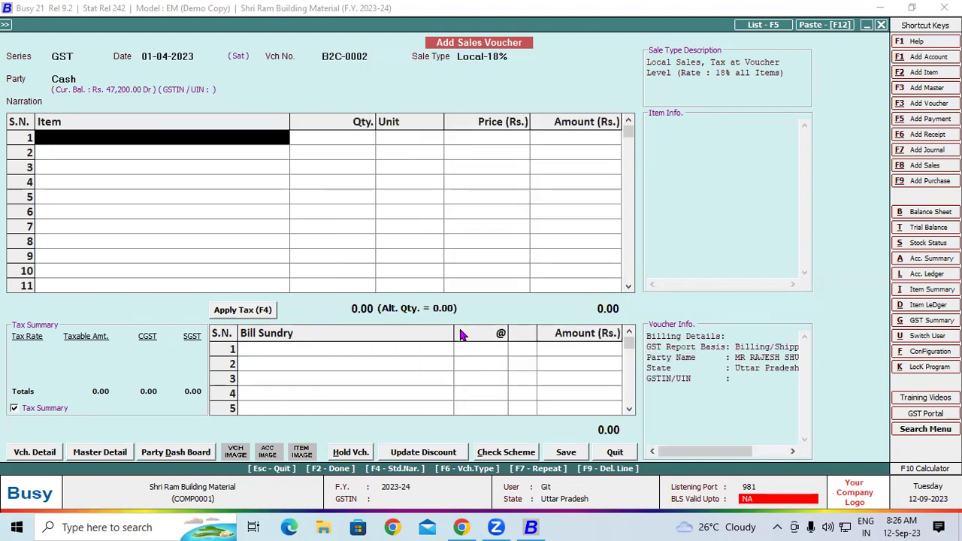
pyautogui.write('v')
pyautogui.press('Return')
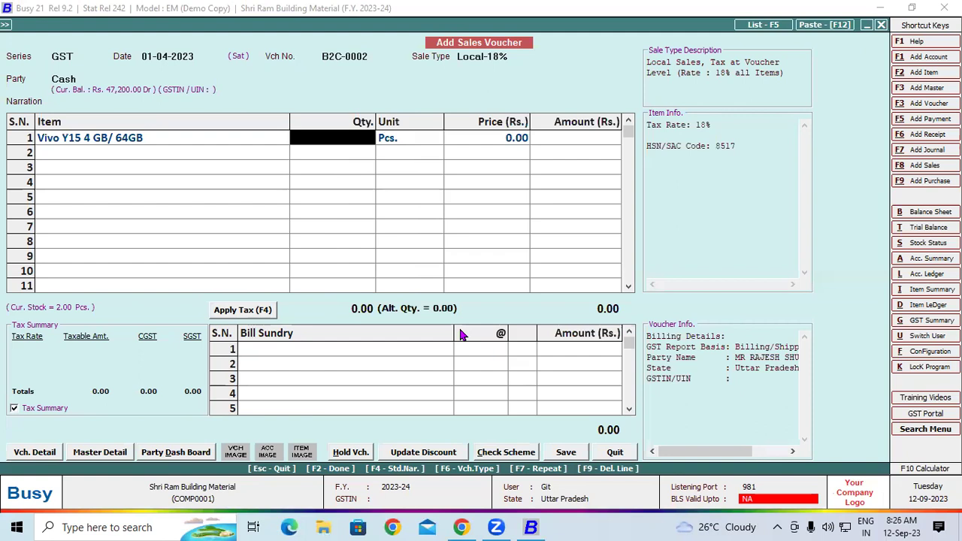
pyautogui.write('1')
pyautogui.press('Return')
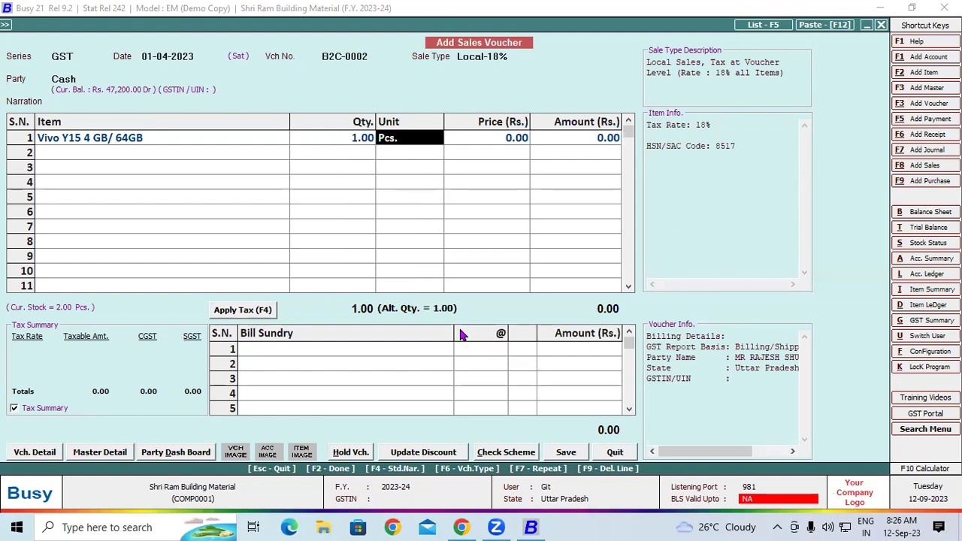
pyautogui.press('Return')
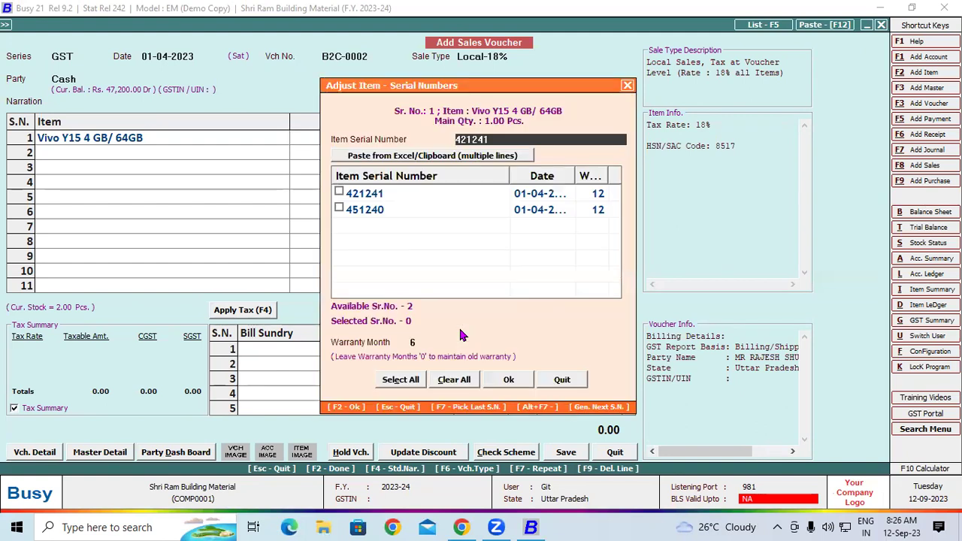
pyautogui.click(343, 194)
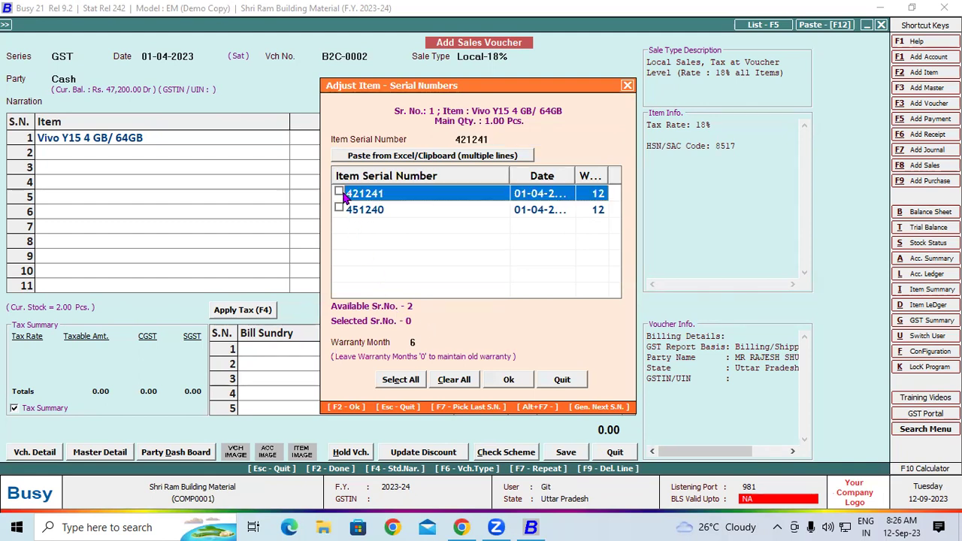
pyautogui.click(339, 193)
pyautogui.click(507, 380)
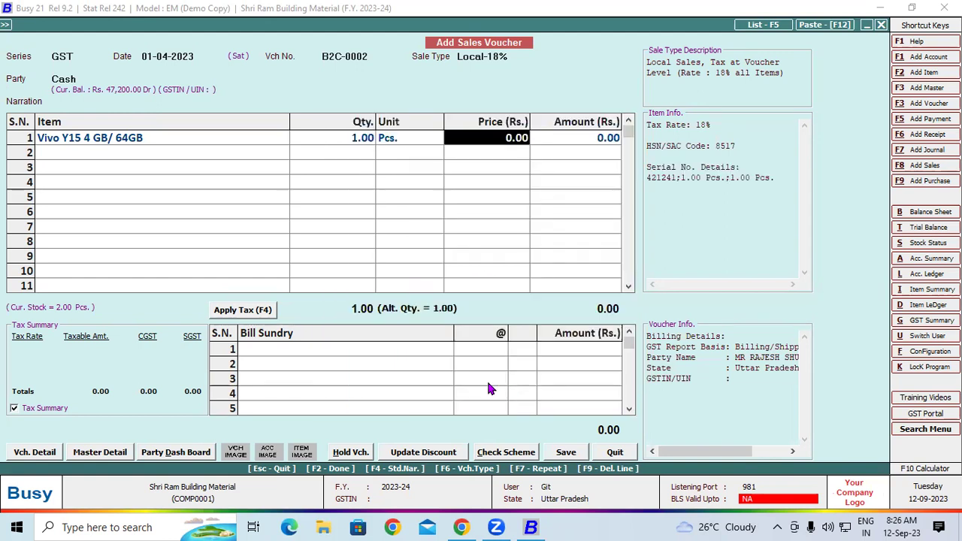
# Step: Price the phone at 11,500, apply 9% CGST and SGST, and save the voucher
pyautogui.write('11500')
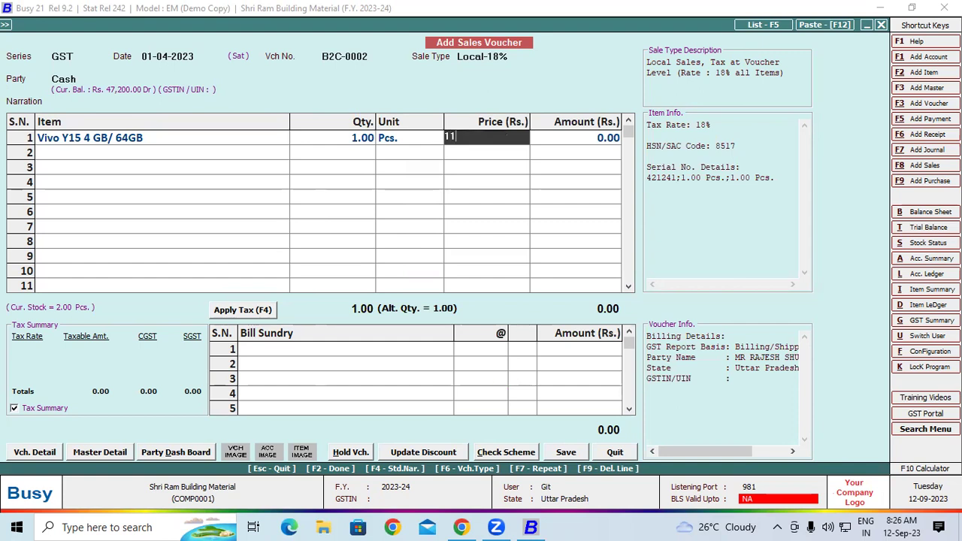
pyautogui.press('Return')
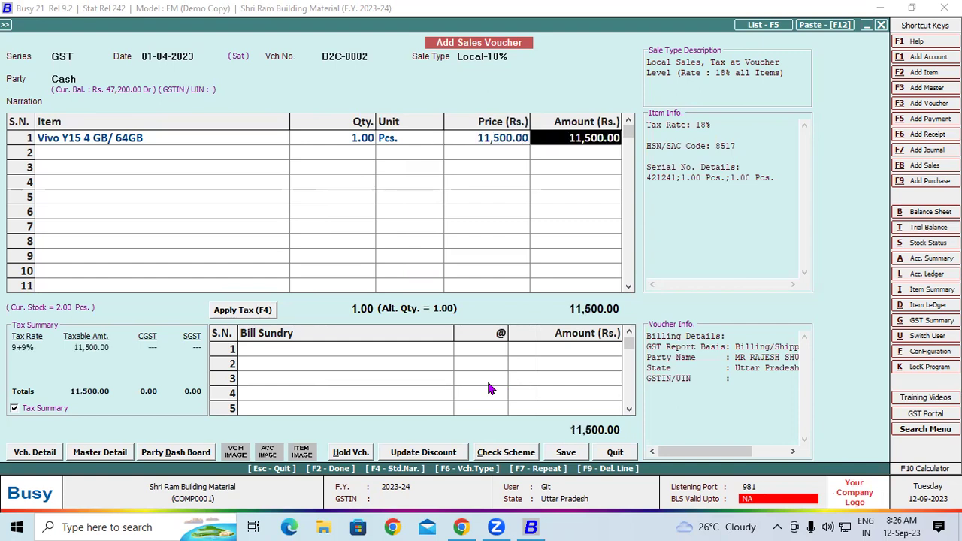
pyautogui.click(267, 311)
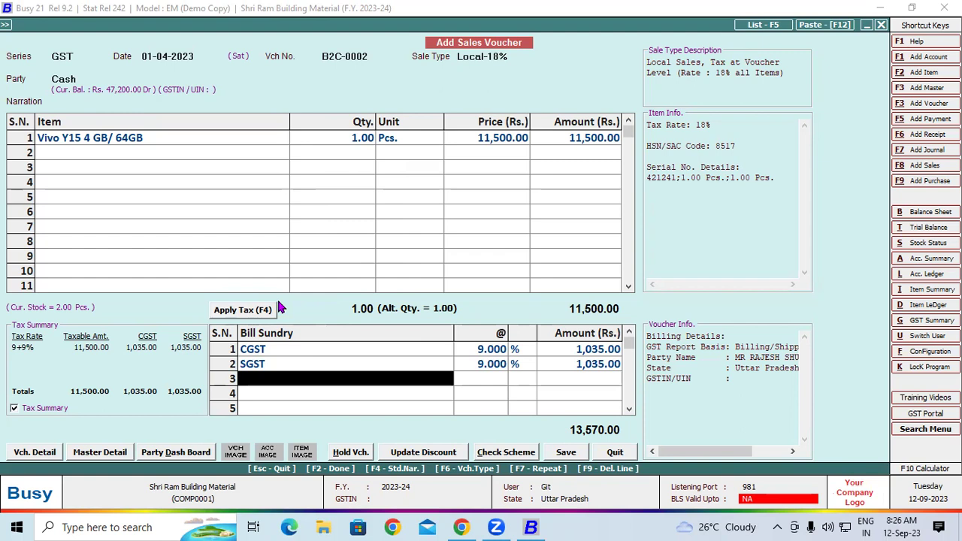
pyautogui.click(569, 453)
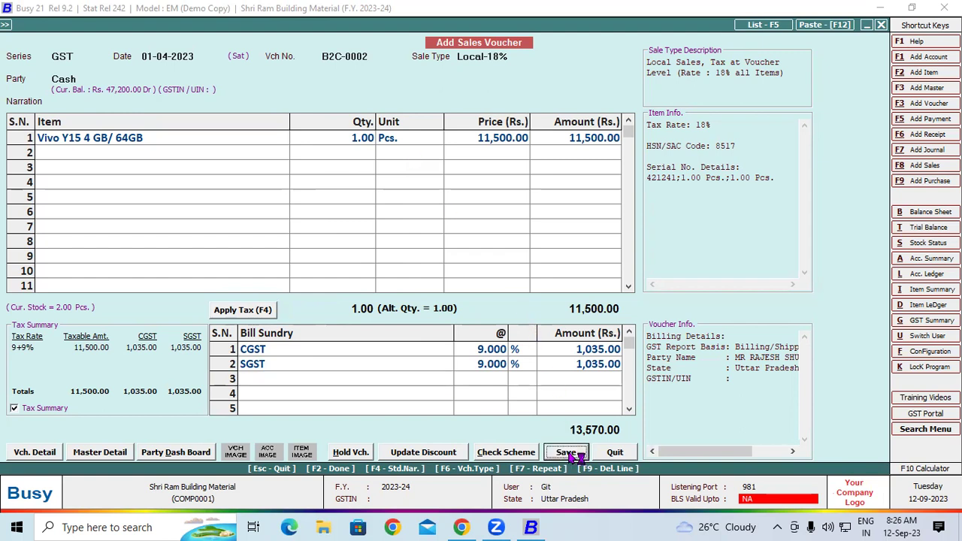
# Step: Print-preview invoice B2C-0002 in standard format, review it, and close the preview
pyautogui.click(502, 298)
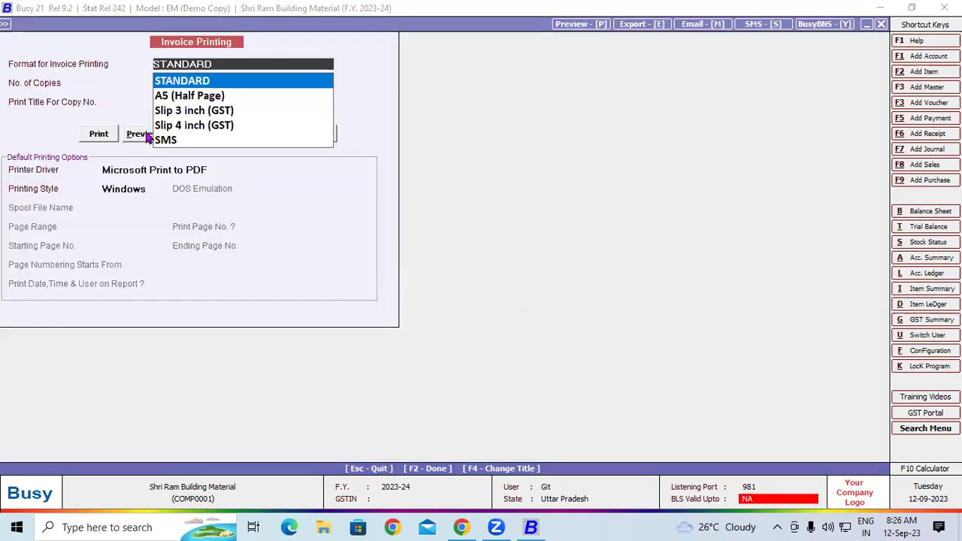
pyautogui.click(147, 135)
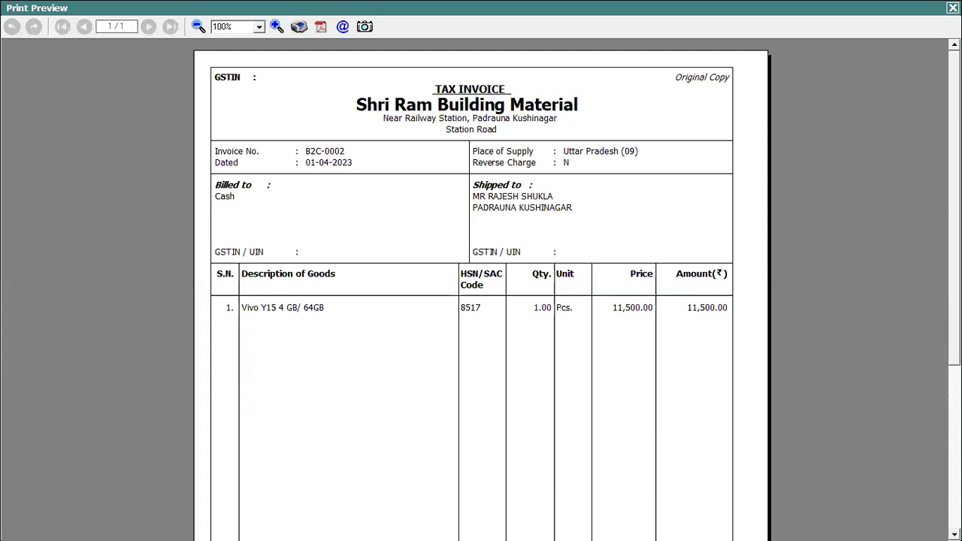
pyautogui.scroll(-5, 481, 291)
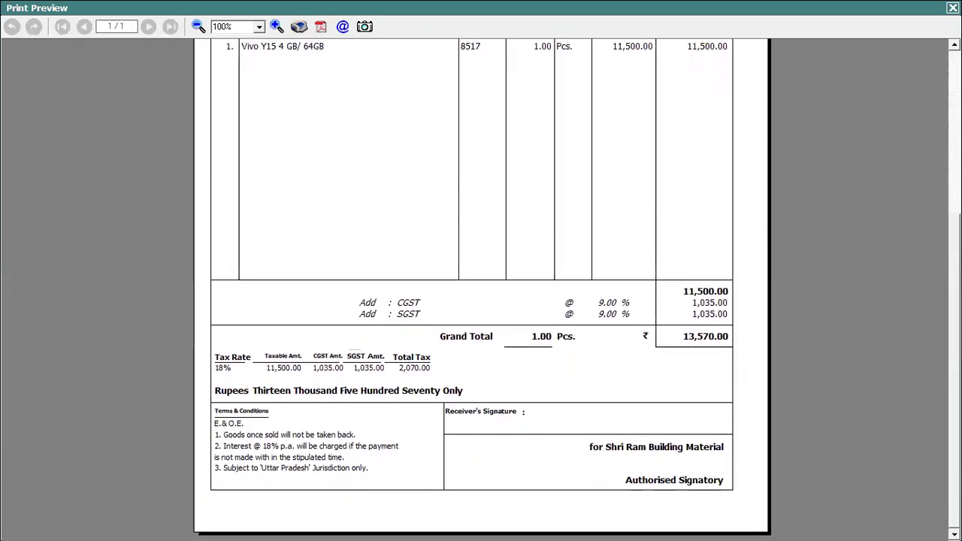
pyautogui.scroll(5, 481, 291)
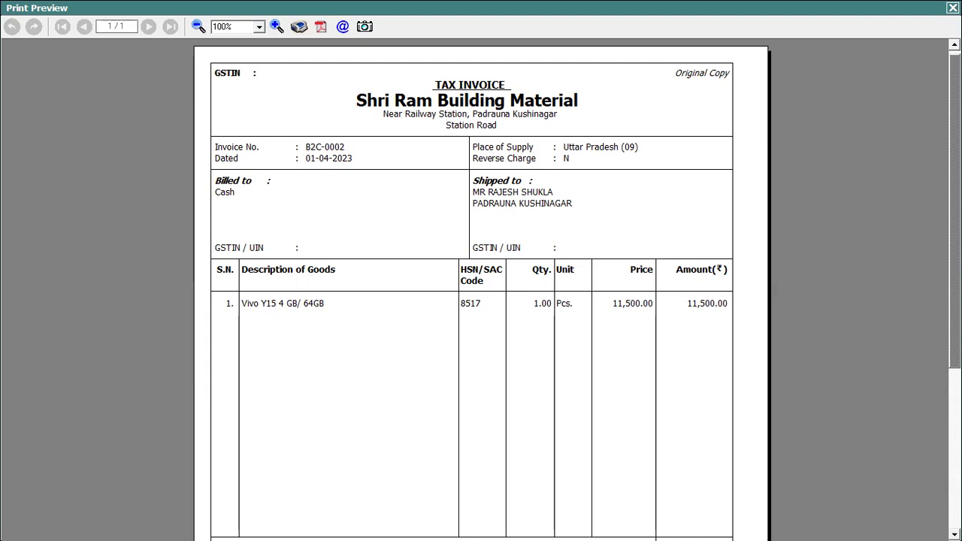
pyautogui.scroll(-3, 481, 300)
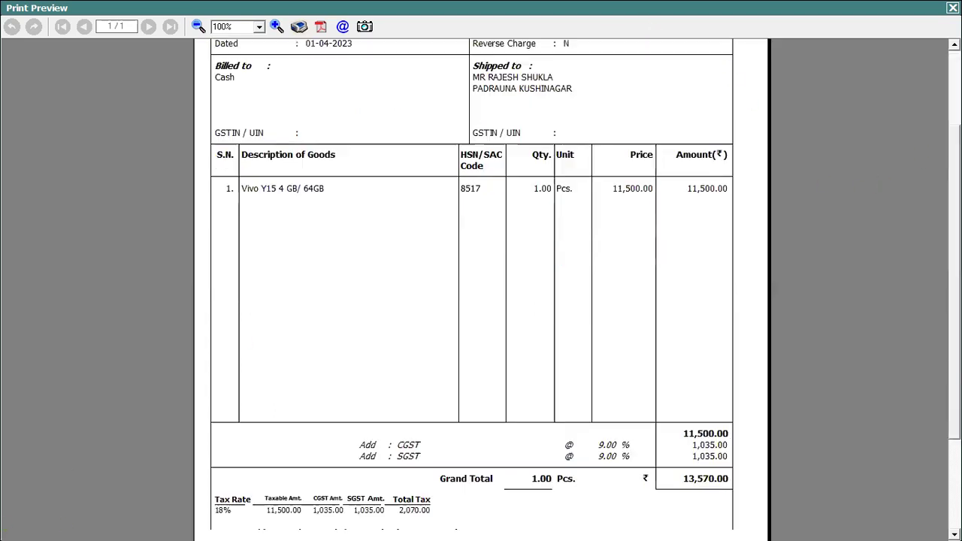
pyautogui.scroll(-3, 480, 301)
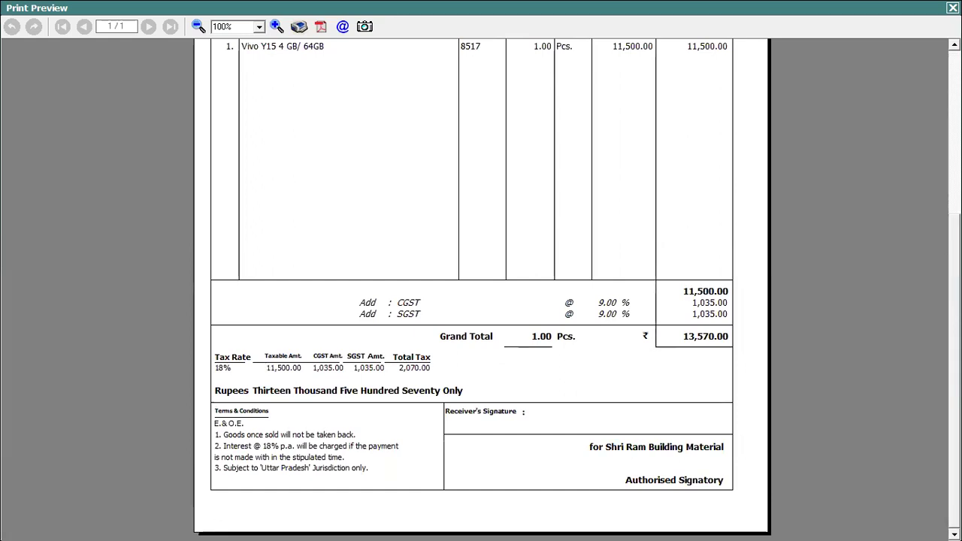
pyautogui.scroll(6, 481, 301)
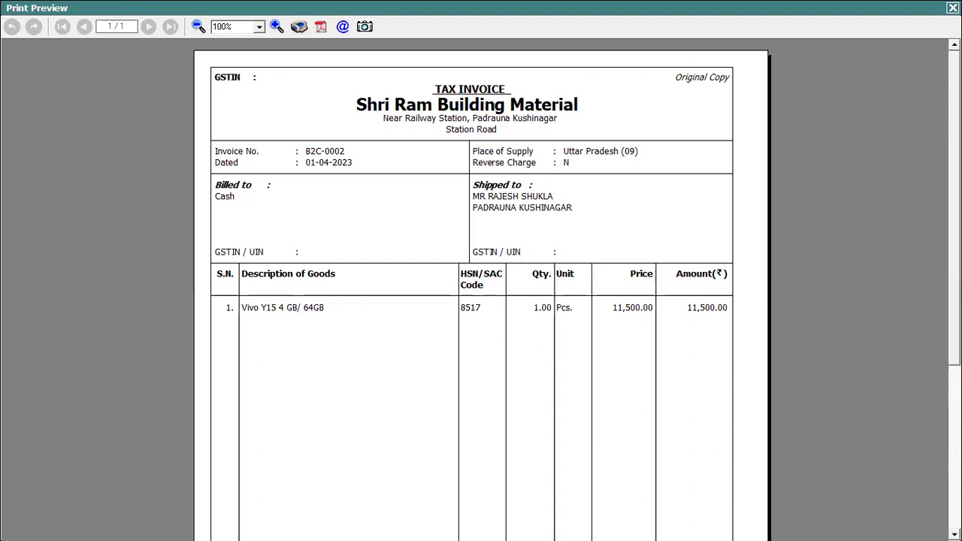
pyautogui.press('Escape')
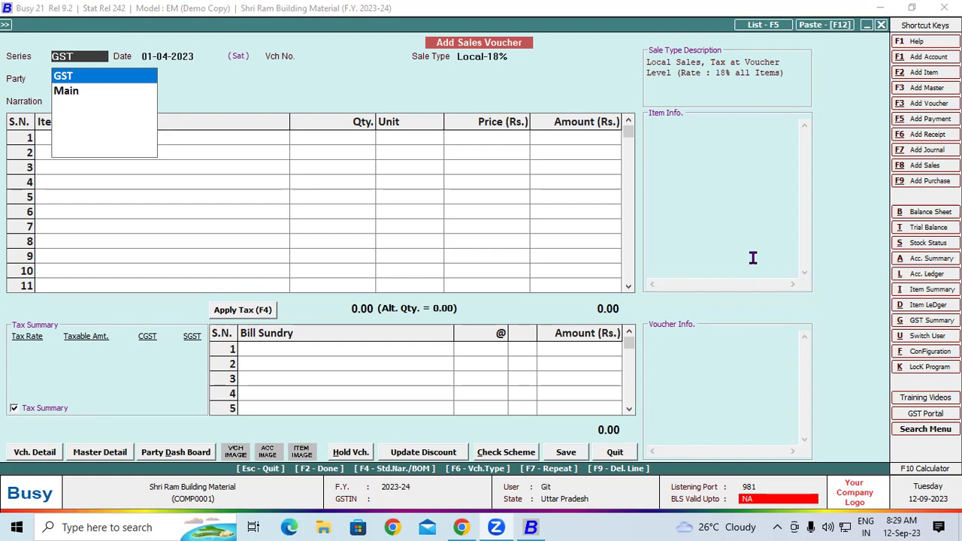
# Step: Start voucher B2C-0003 in the GST series, Local-18% sale type, with party Cash
pyautogui.click(135, 79)
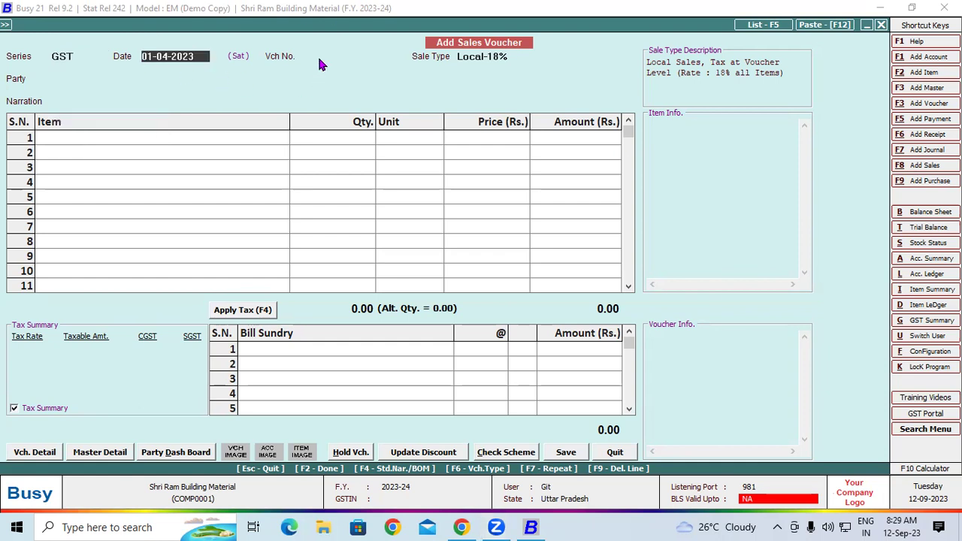
pyautogui.press('Return')
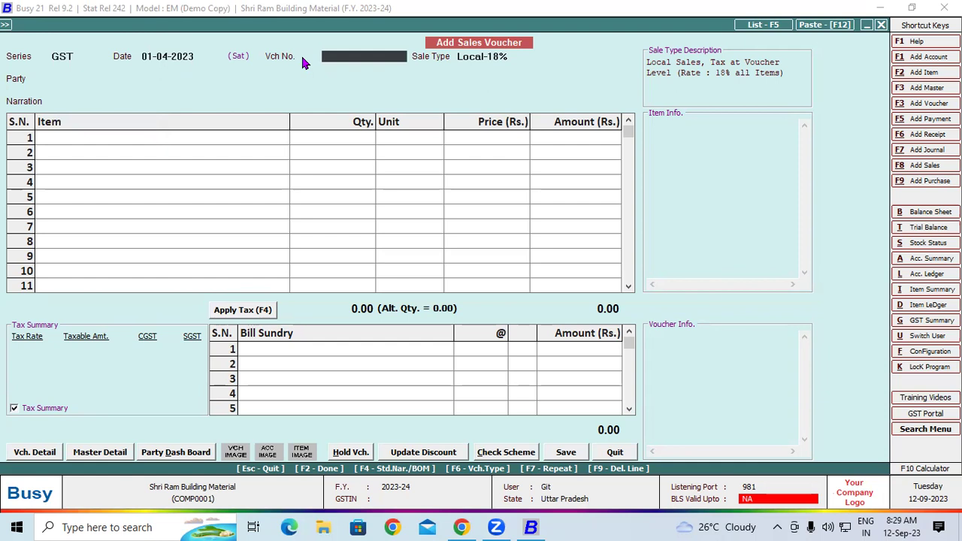
pyautogui.write('B2C-0003')
pyautogui.press('Return')
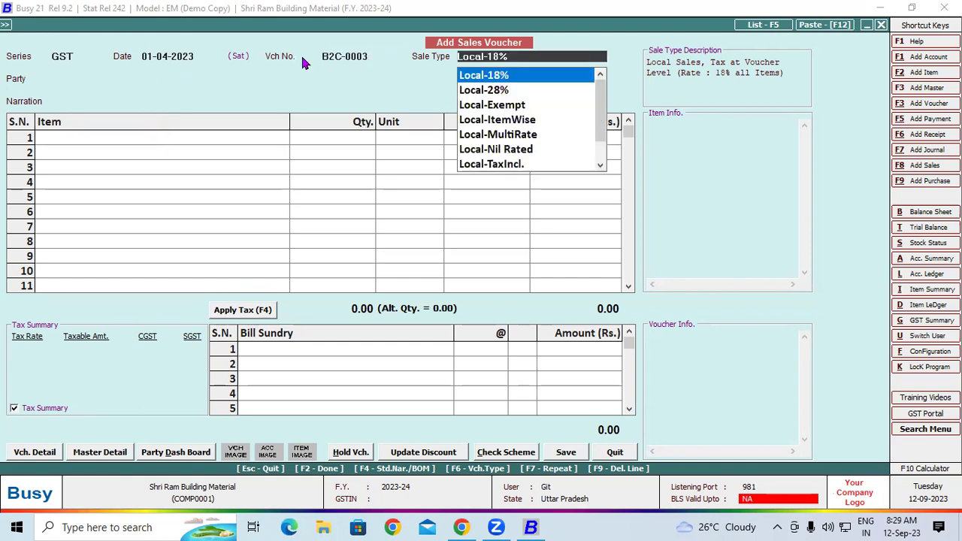
pyautogui.press('Return')
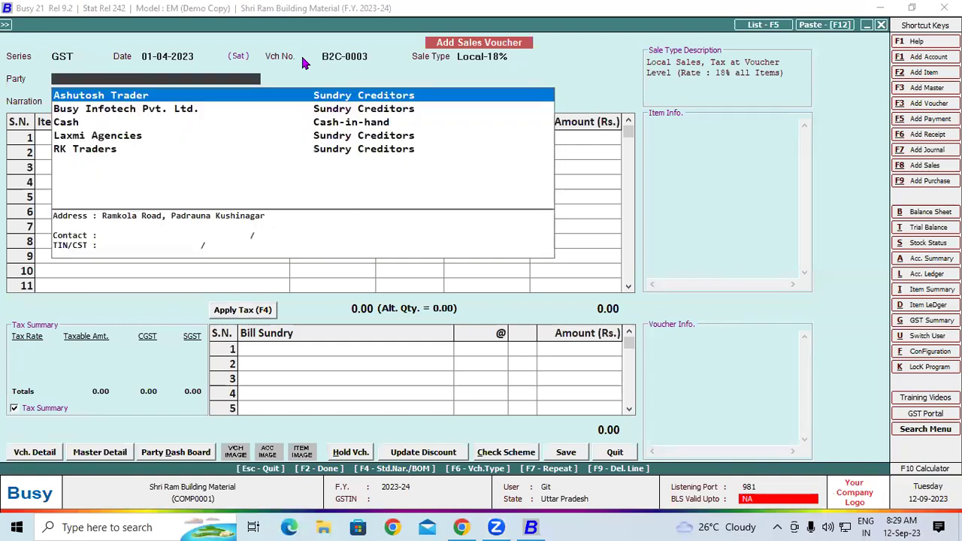
pyautogui.write('c')
pyautogui.press('Return')
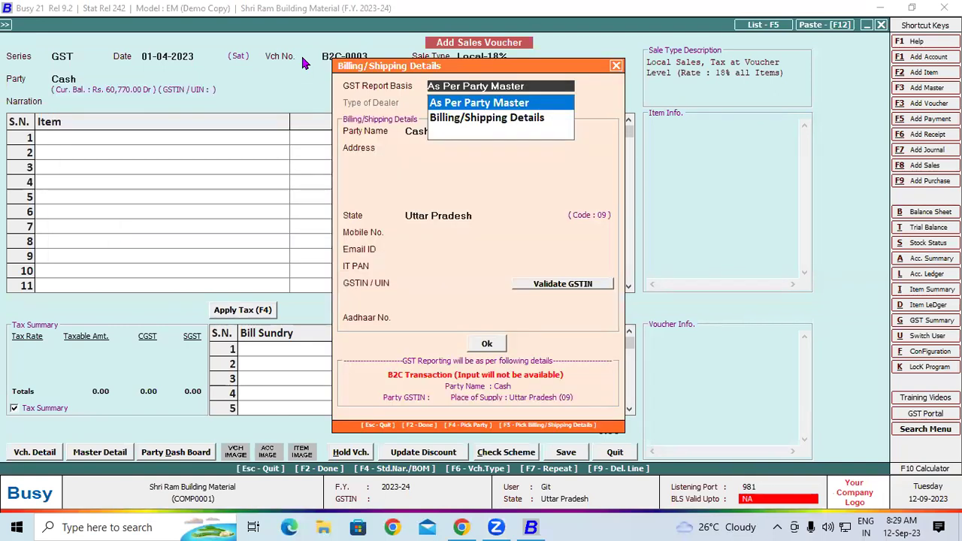
# Step: Record Un-Registered billing details with the customer's name and two-line address
pyautogui.press('Down')
pyautogui.press('Return')
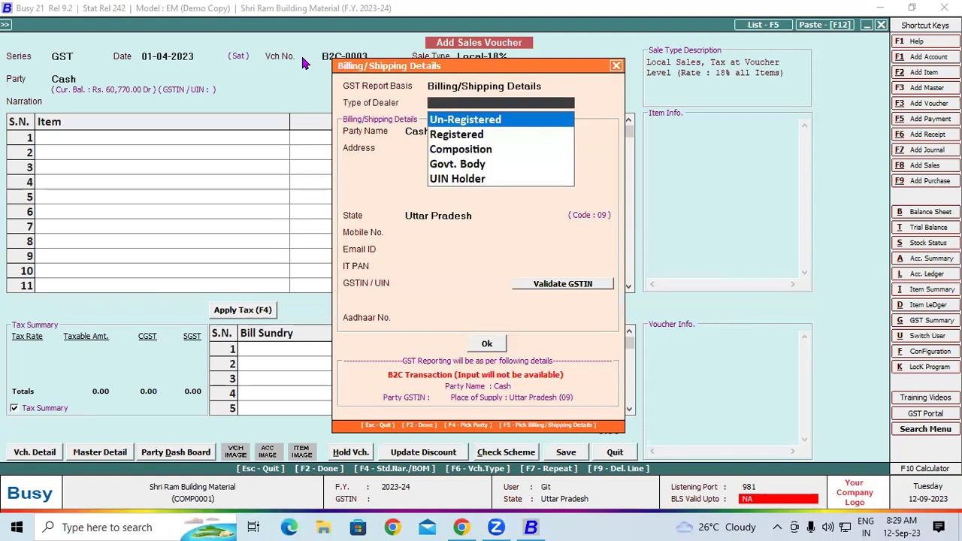
pyautogui.press('Return')
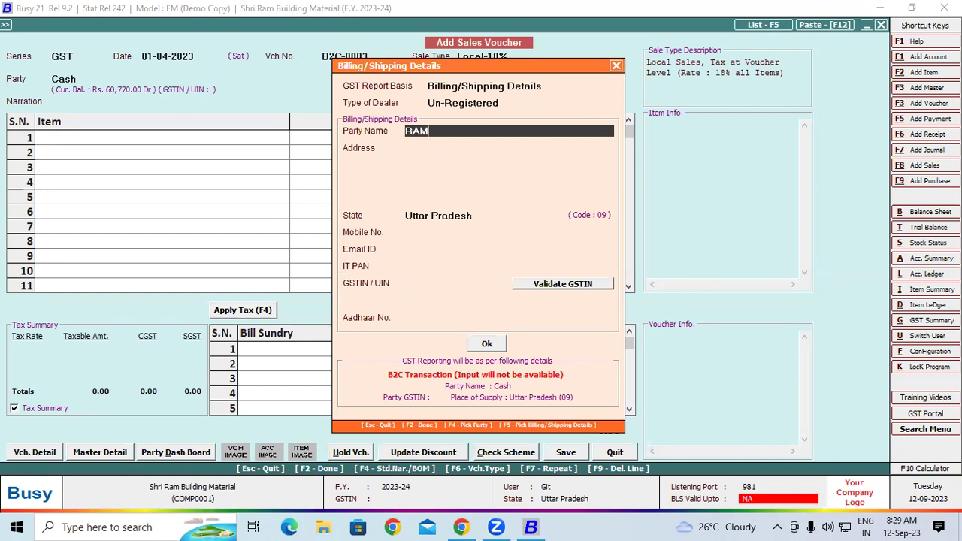
pyautogui.press('Return')
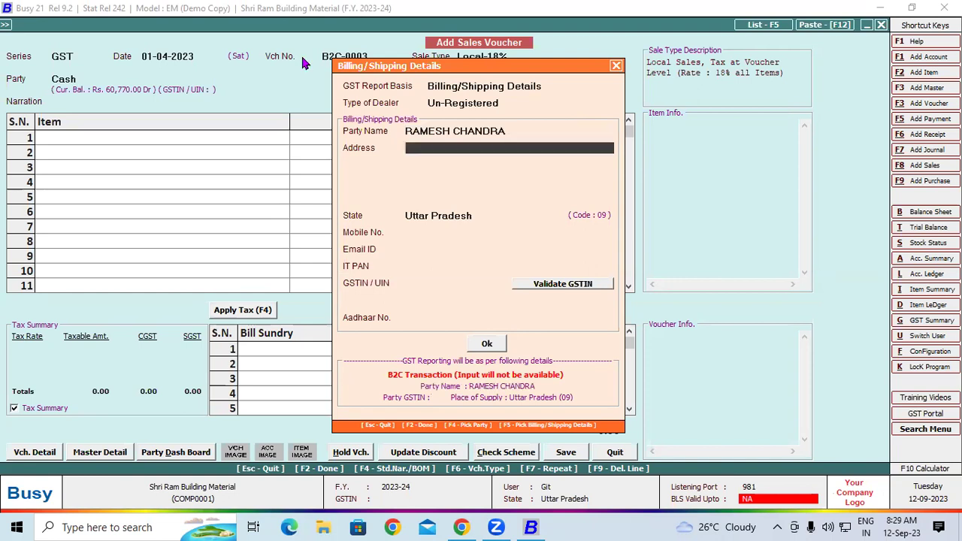
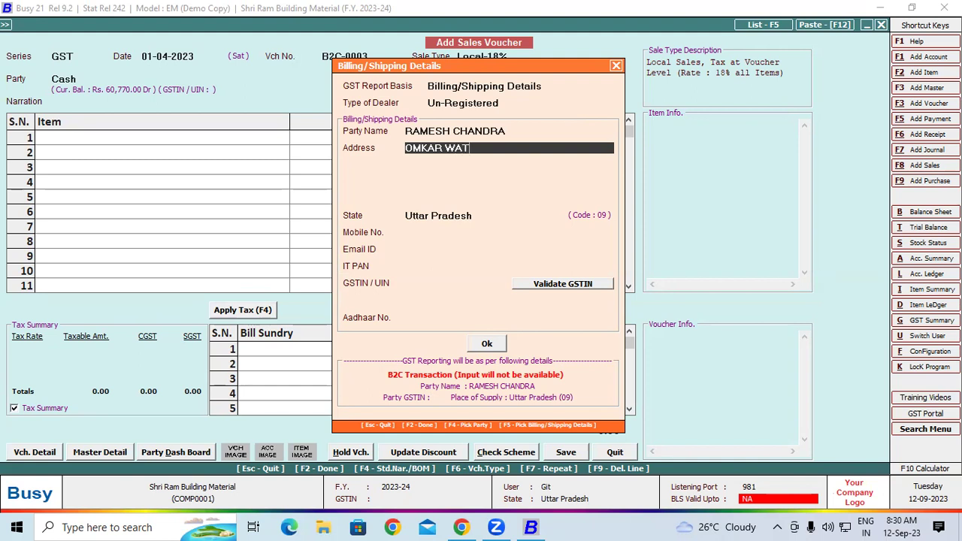
pyautogui.press('Return')
pyautogui.write('PADRAU')
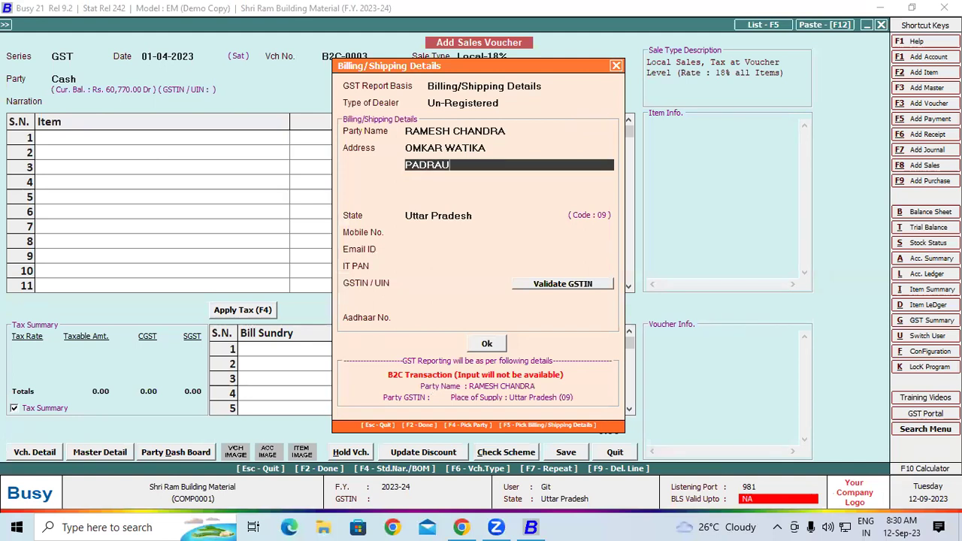
pyautogui.write('NA KUSHINAGAR')
pyautogui.press('Return')
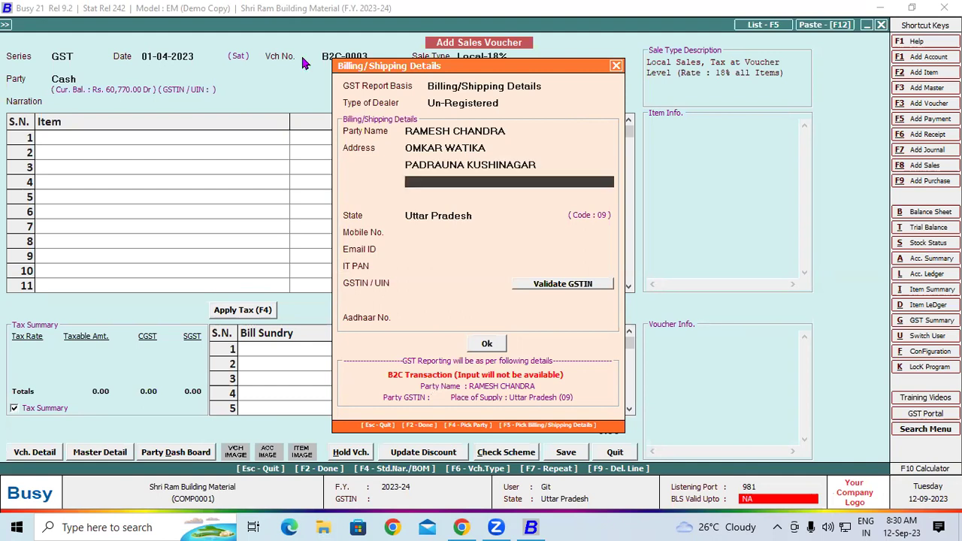
pyautogui.click(485, 344)
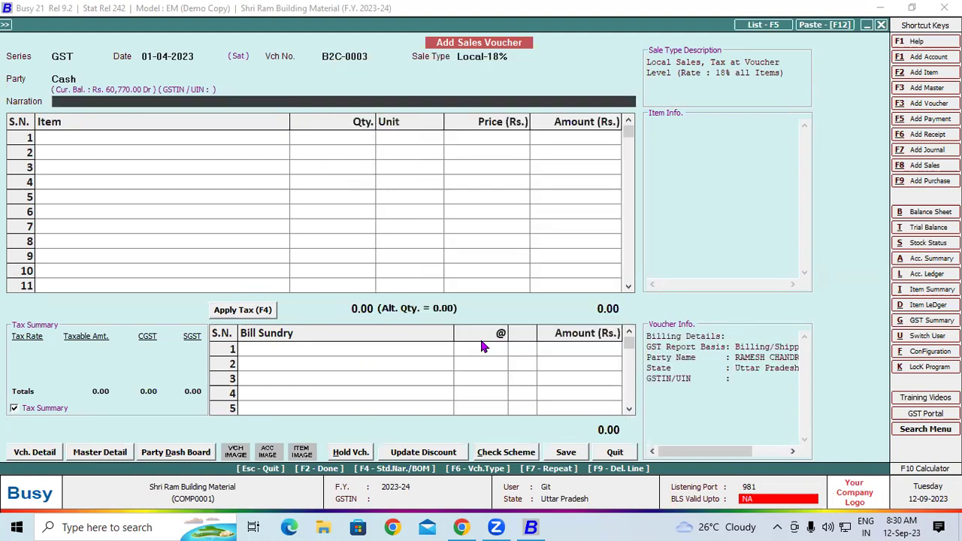
# Step: Add 1 Pair of Bata Men's Formal Slip And Shoes to row 1 without serial numbers
pyautogui.press('Return')
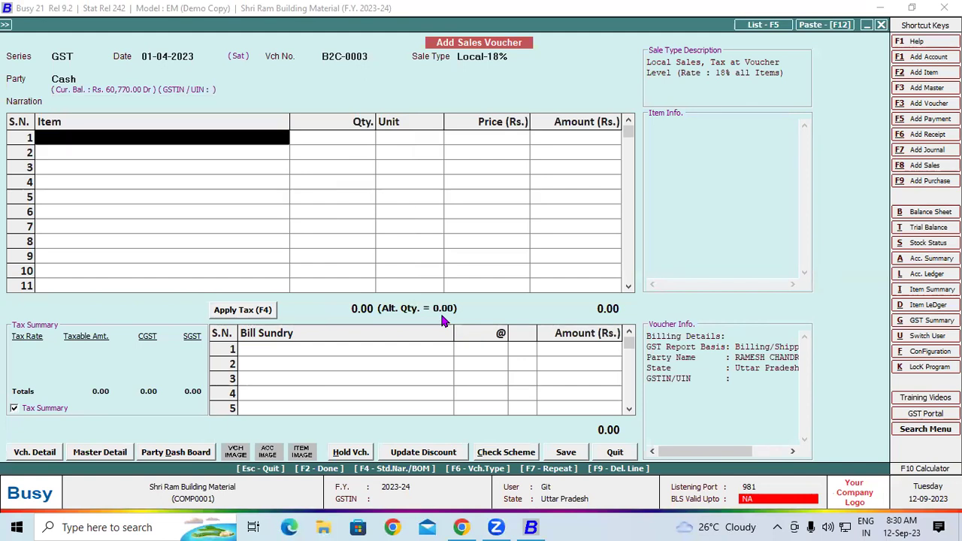
pyautogui.write('bA')
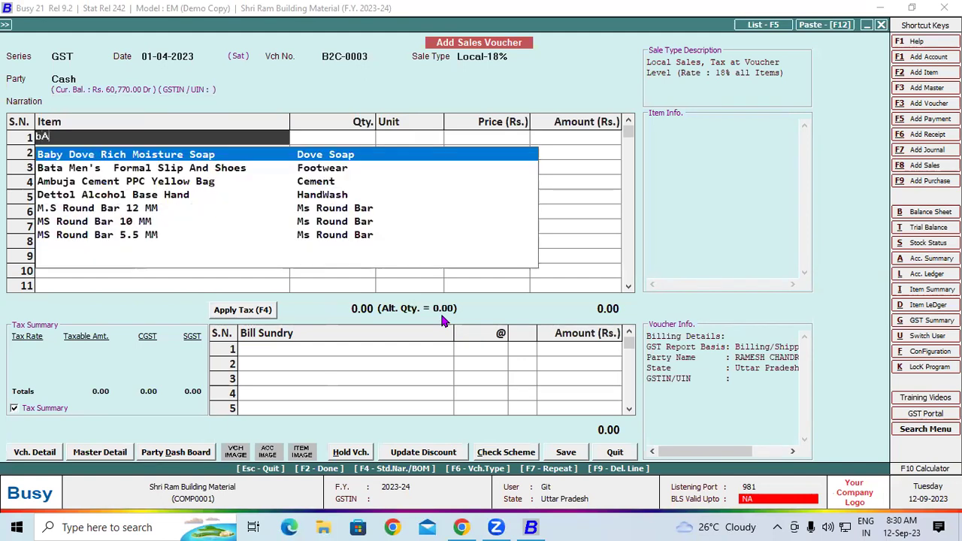
pyautogui.press('Down')
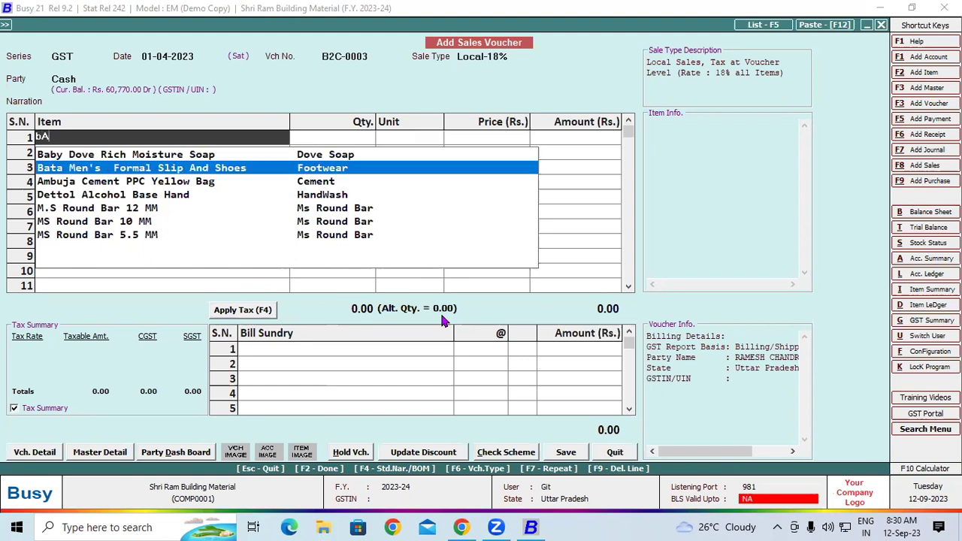
pyautogui.press('Return')
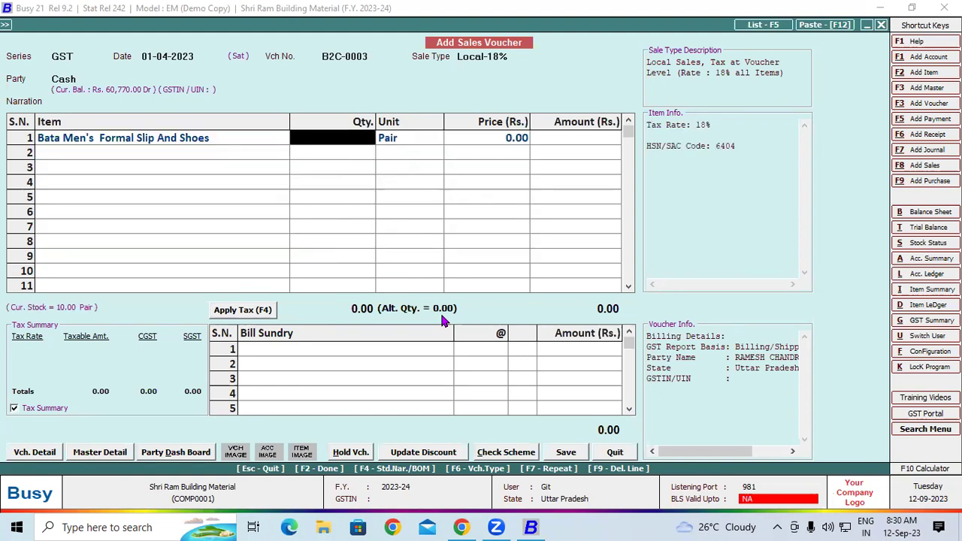
pyautogui.write('1')
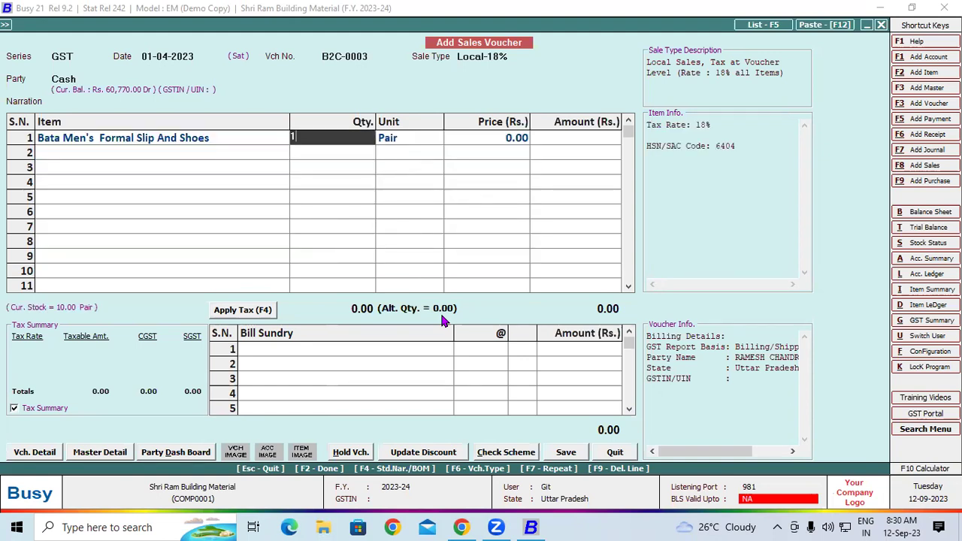
pyautogui.press('Return')
pyautogui.press('Return')
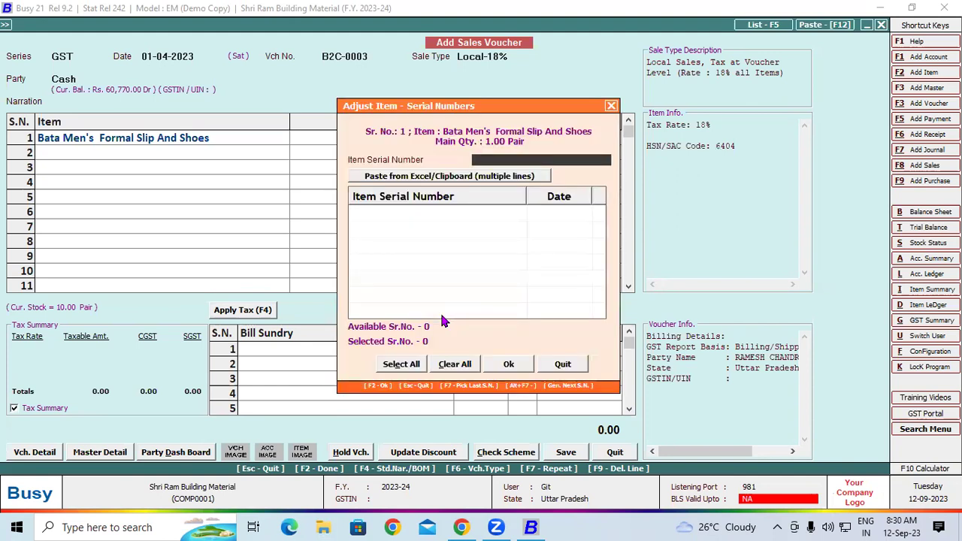
pyautogui.click(509, 364)
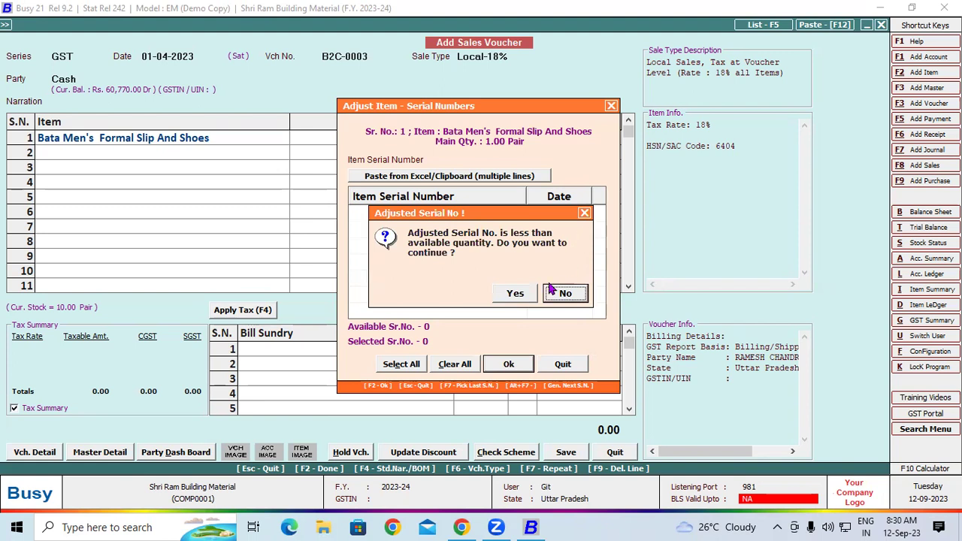
pyautogui.click(584, 214)
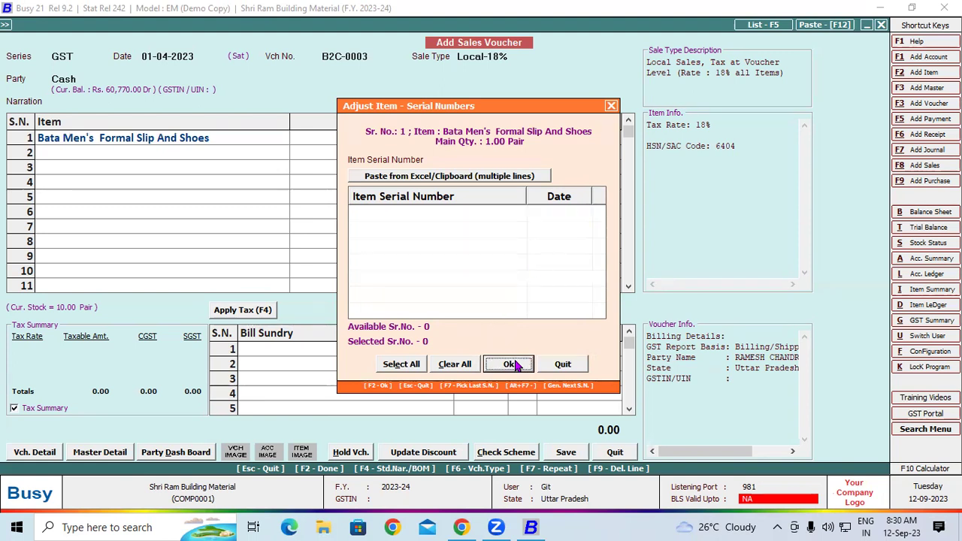
pyautogui.click(560, 365)
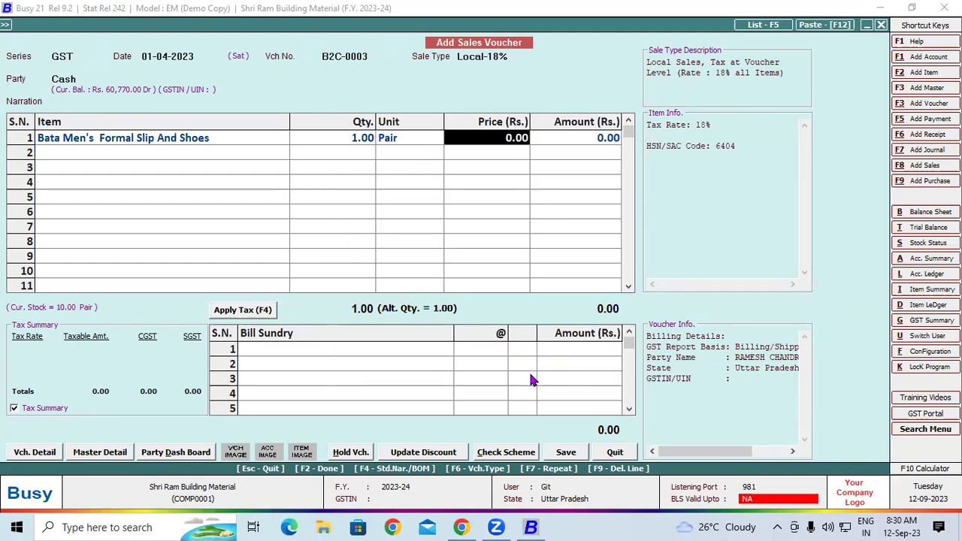
# Step: Price the shoes at 1,200, apply 9% CGST and SGST, save, and skip printing
pyautogui.write('1,20')
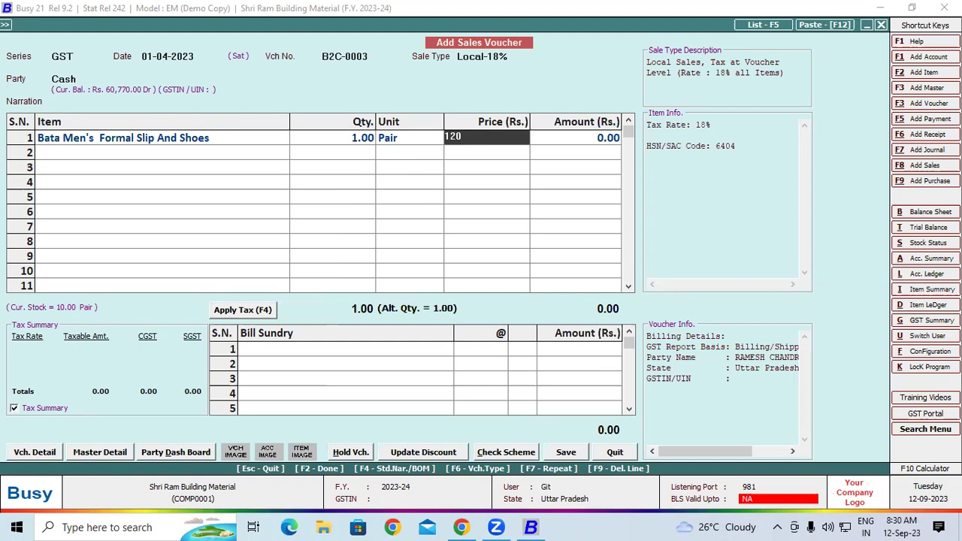
pyautogui.write('0')
pyautogui.press('Return')
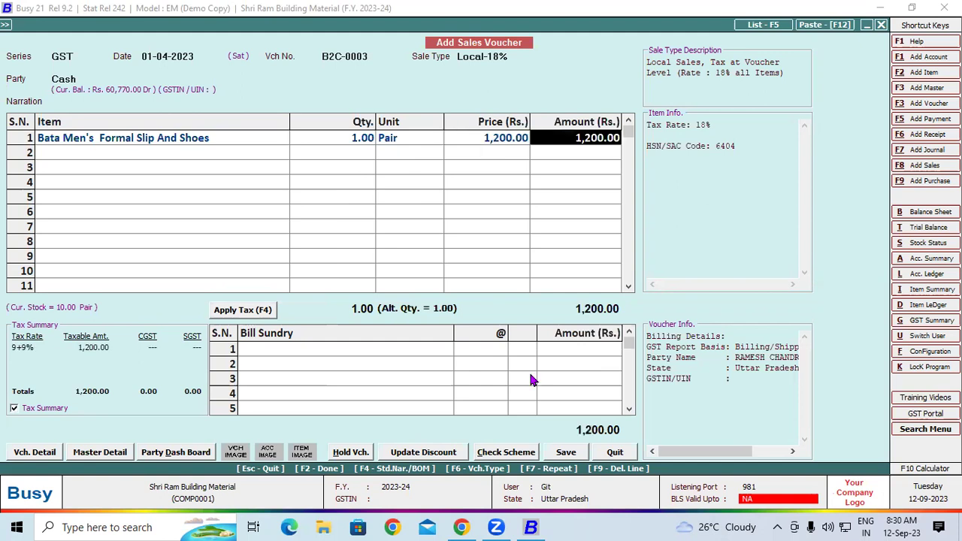
pyautogui.click(250, 309)
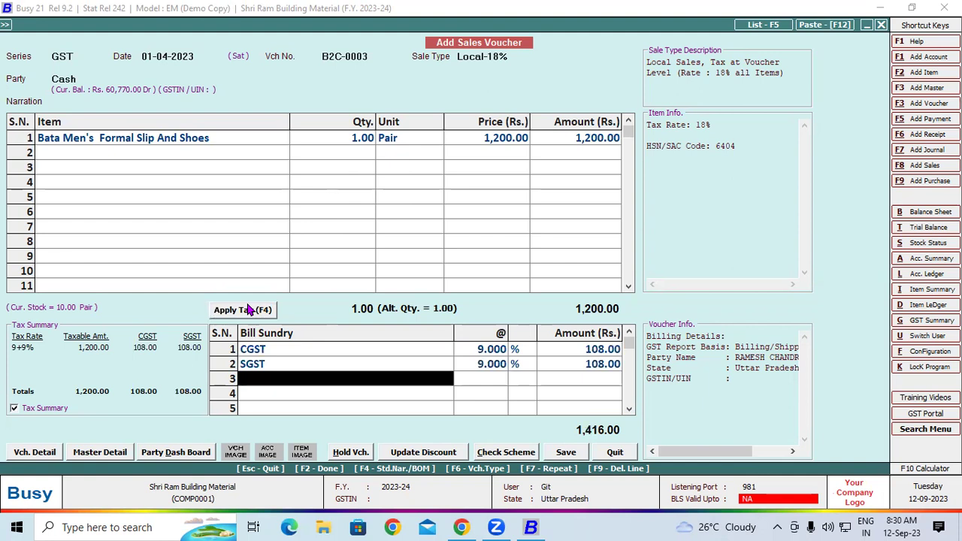
pyautogui.click(578, 451)
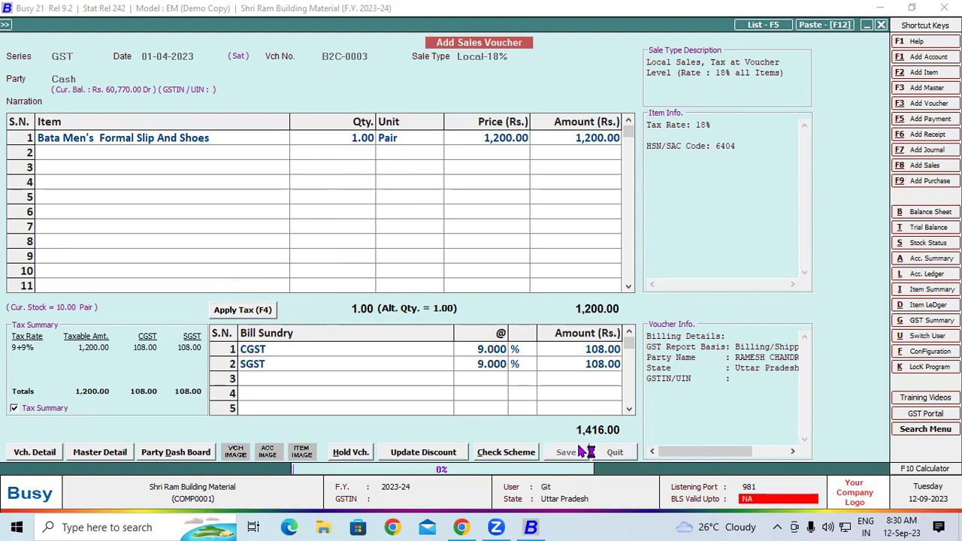
pyautogui.click(561, 294)
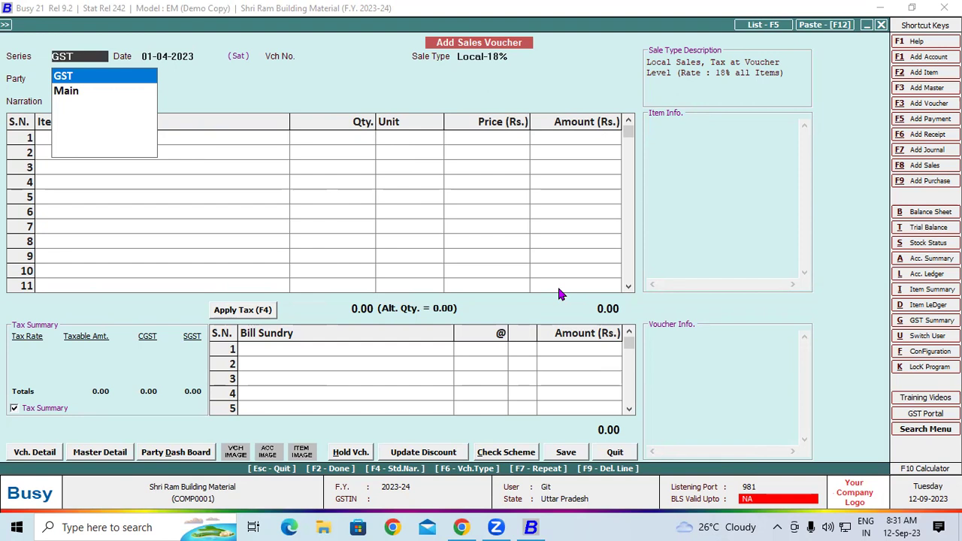
# Step: Create voucher B2C-0004 for party Cash with GST based on Billing/Shipping Details
pyautogui.press('Return')
pyautogui.press('Return')
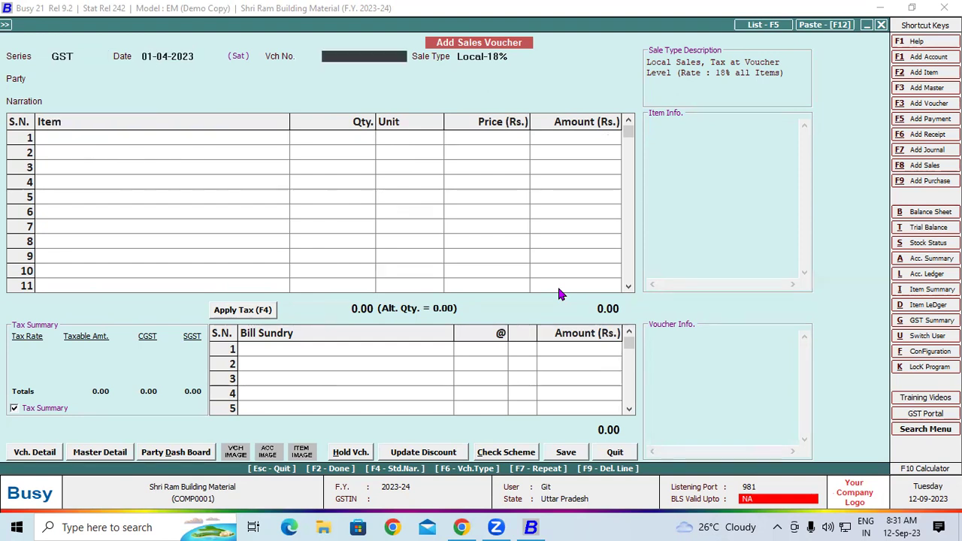
pyautogui.write('B2C-0004')
pyautogui.press('Return')
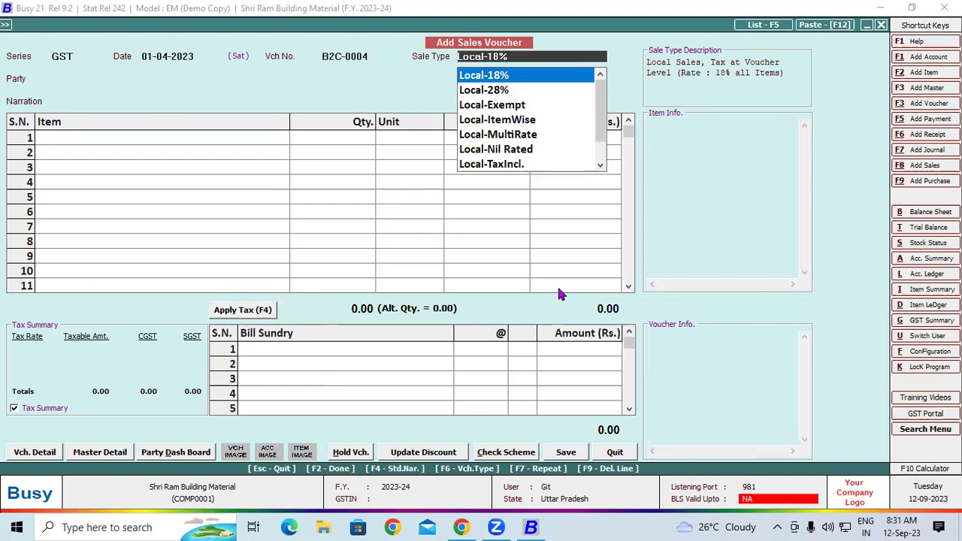
pyautogui.press('Return')
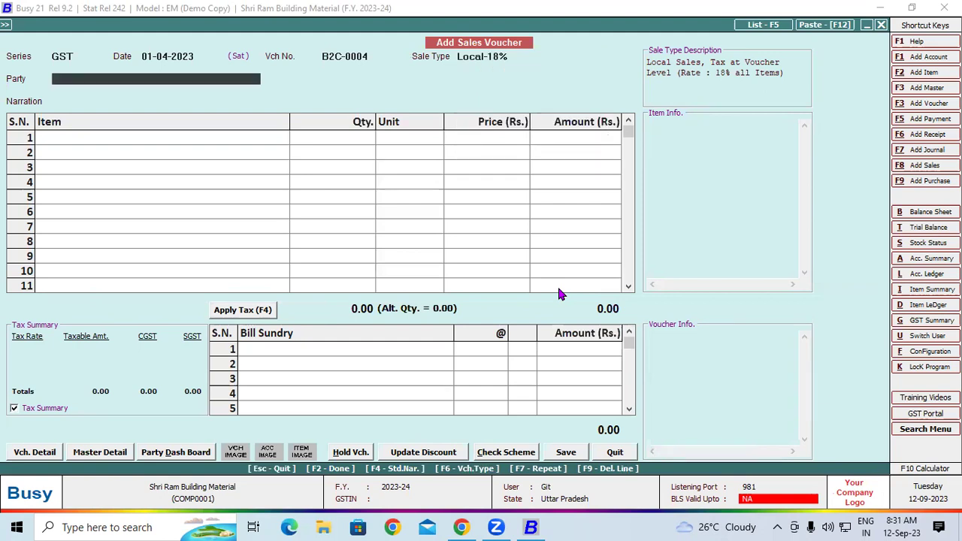
pyautogui.press('Down')
pyautogui.press('Down')
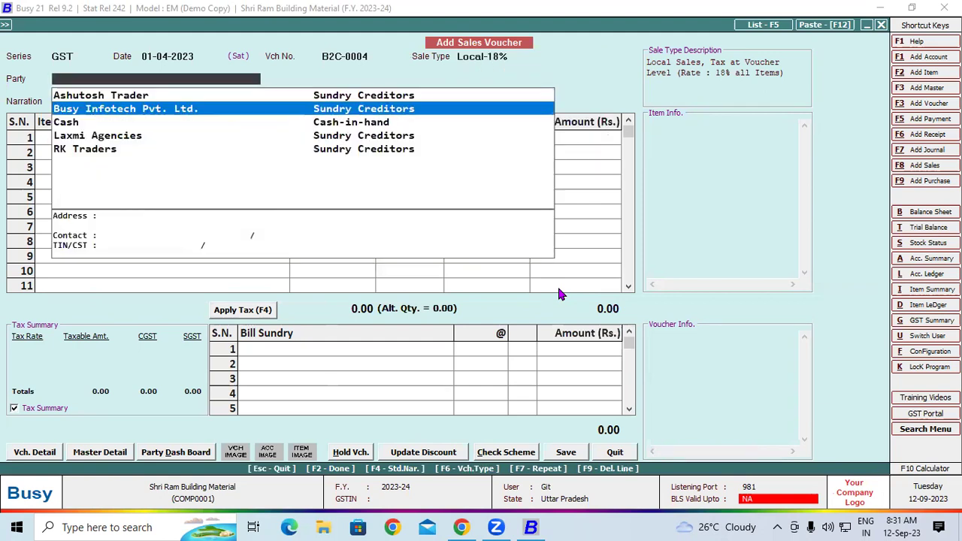
pyautogui.press('Return')
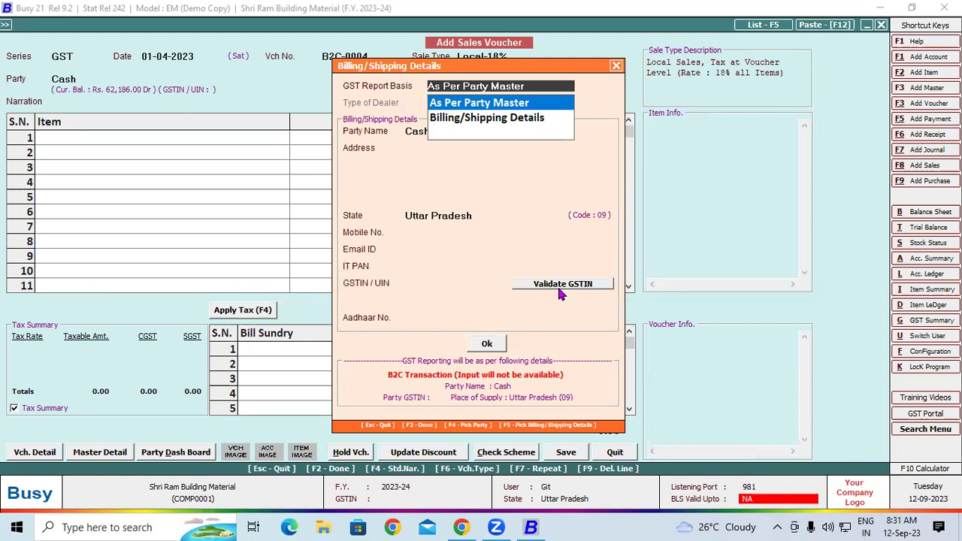
pyautogui.press('Down')
pyautogui.press('Return')
pyautogui.press('Return')
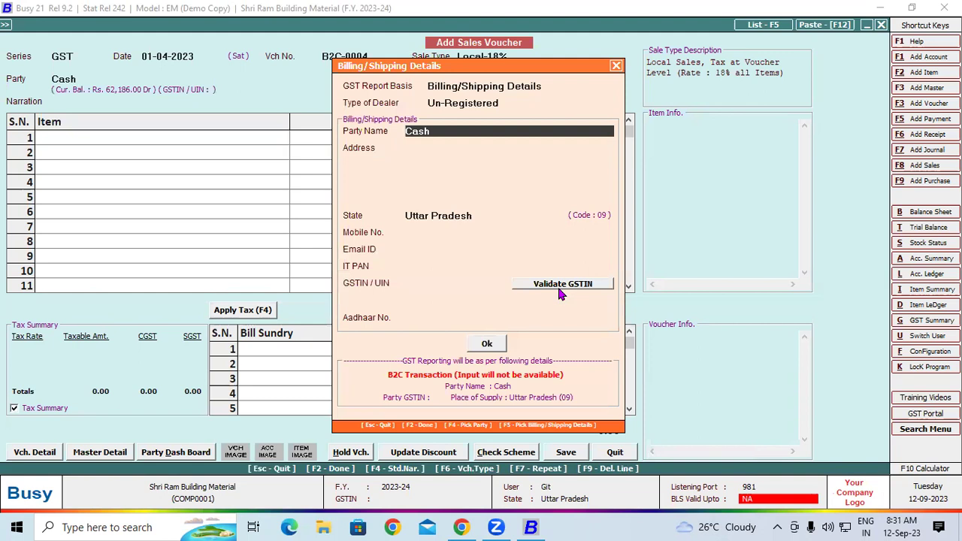
pyautogui.click(487, 344)
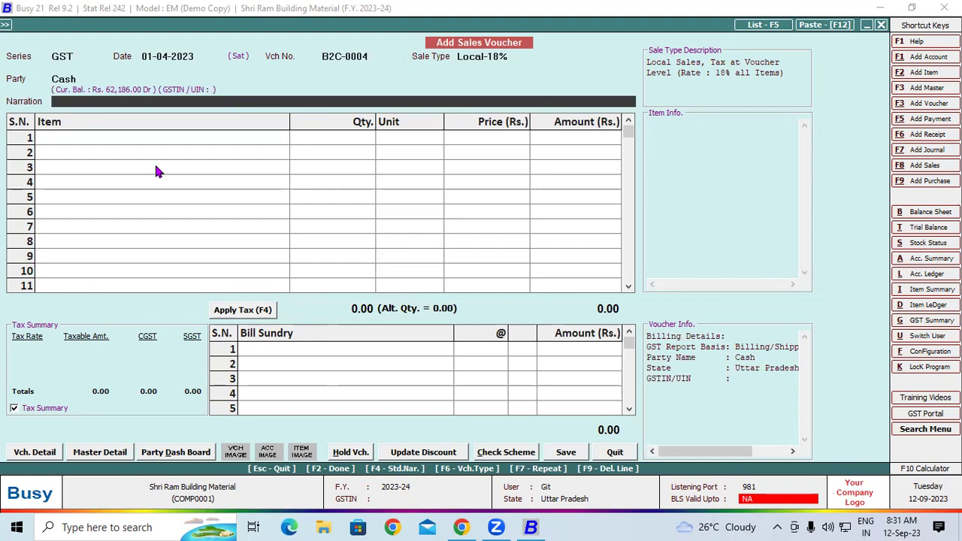
# Step: Add 1 Case of Dettol Original 125 Gm Soap to row 1
pyautogui.press('Return')
pyautogui.write('d')
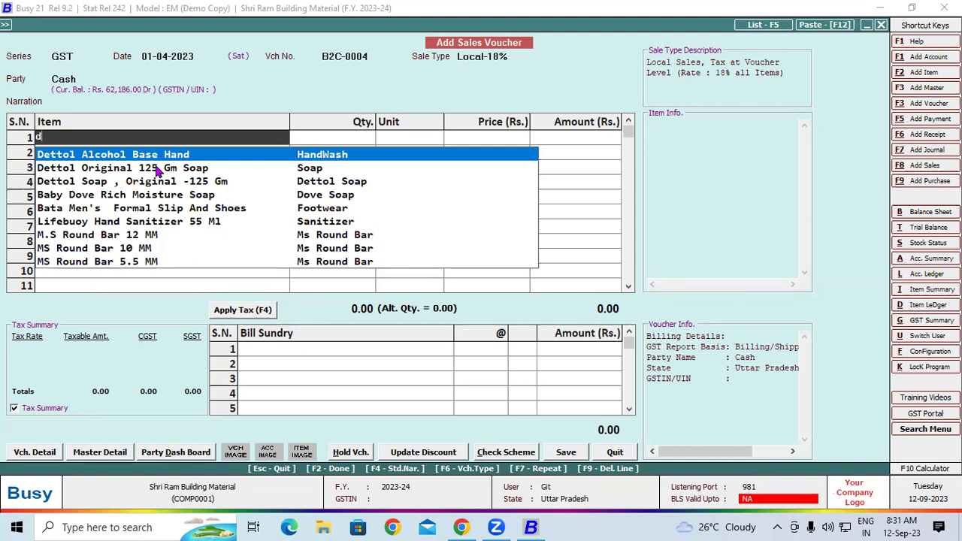
pyautogui.click(157, 169)
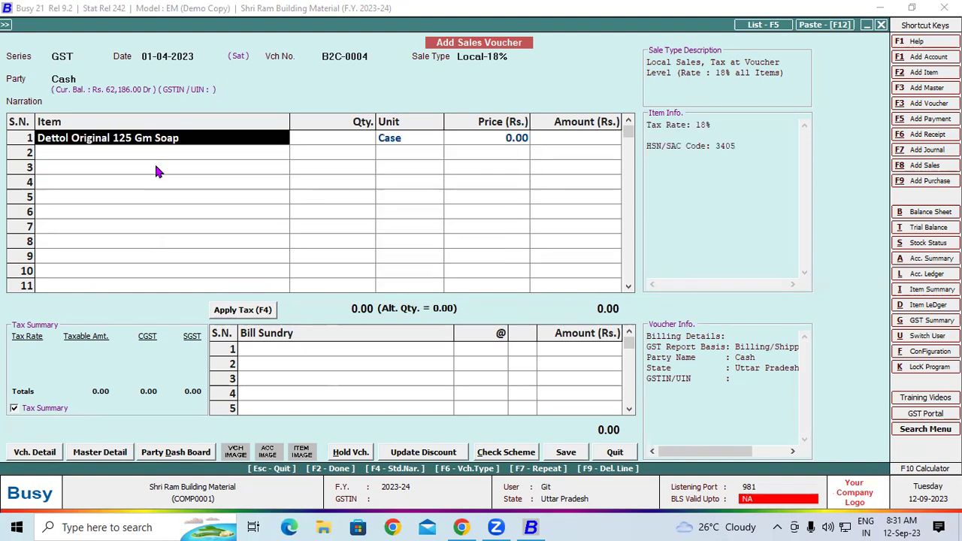
pyautogui.press('Return')
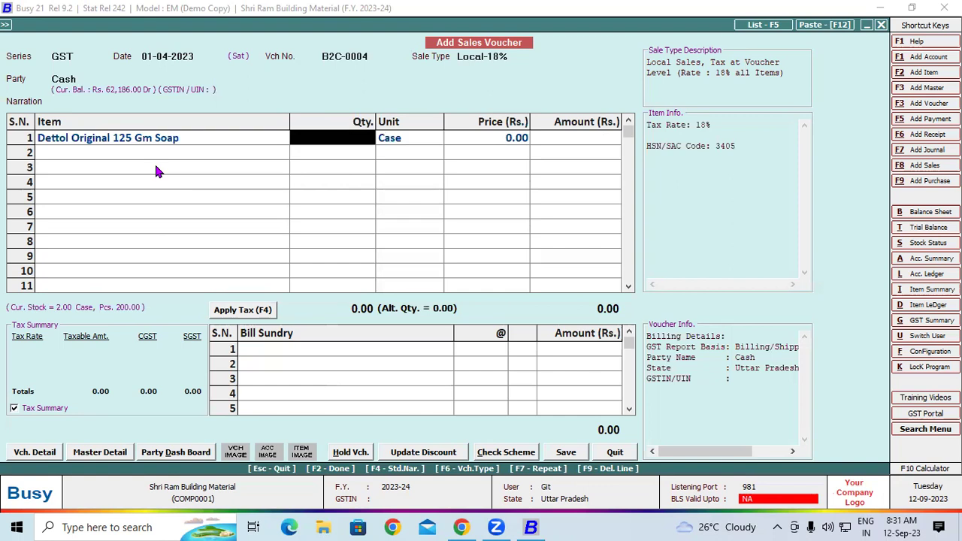
pyautogui.write('1')
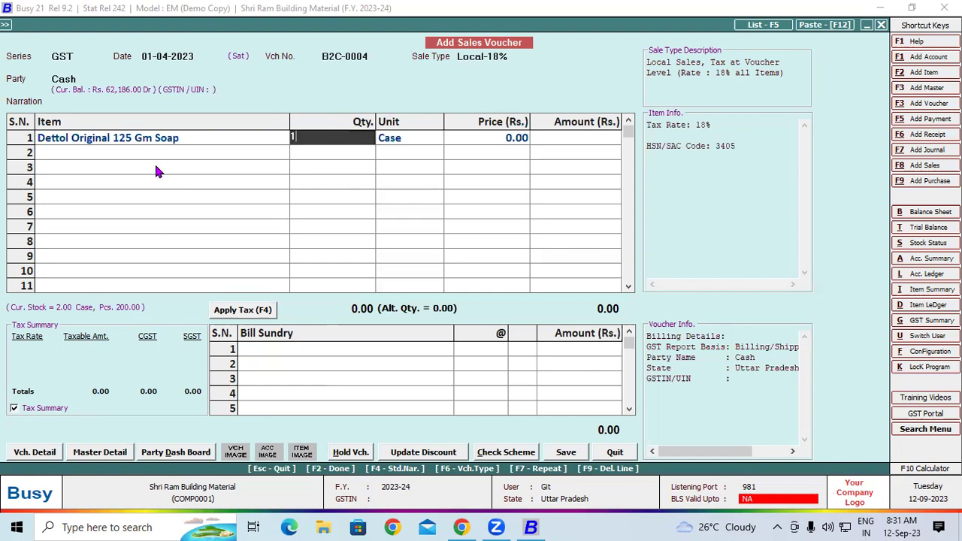
pyautogui.press('Return')
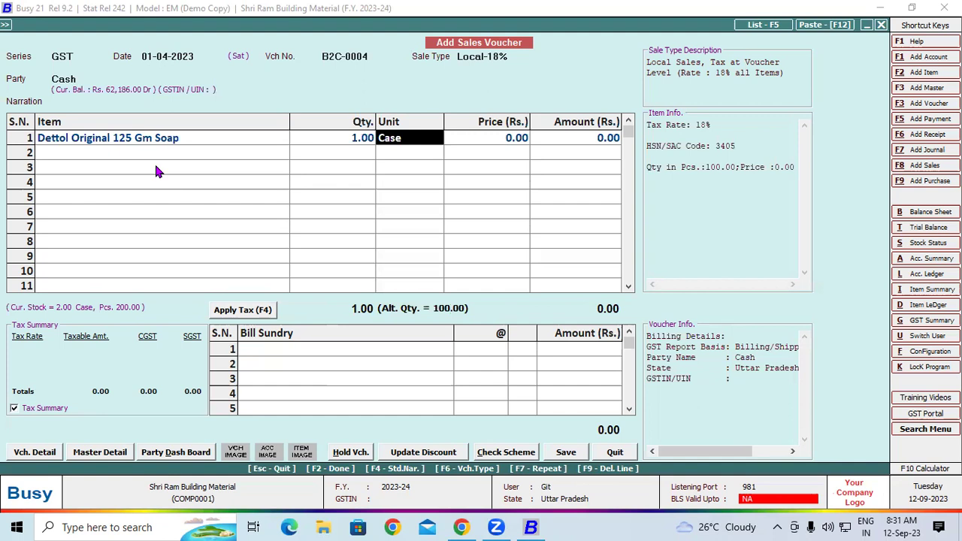
pyautogui.press('Return')
pyautogui.press('Return')
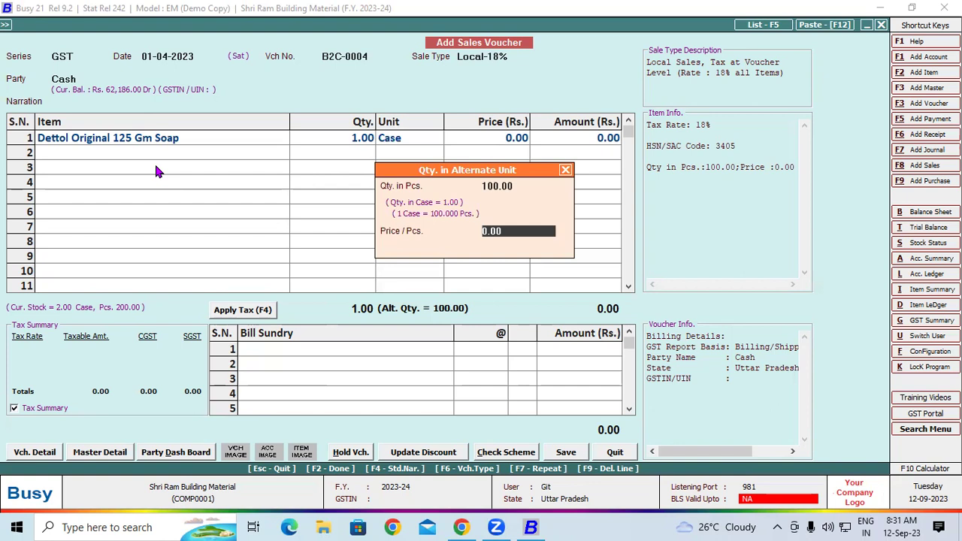
pyautogui.press('Return')
pyautogui.press('Return')
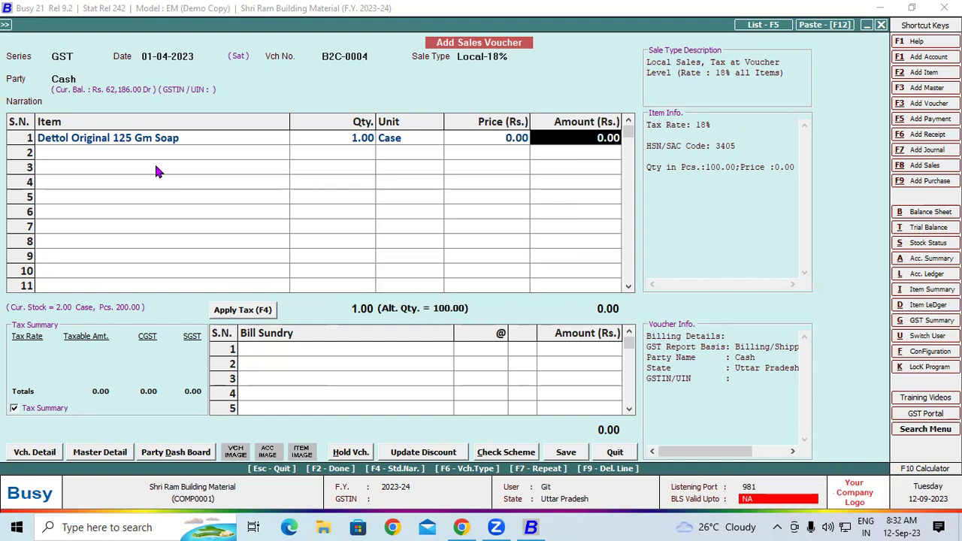
# Step: Go back into row 1 and set the soap's price to 2,733.48
pyautogui.press('Up')
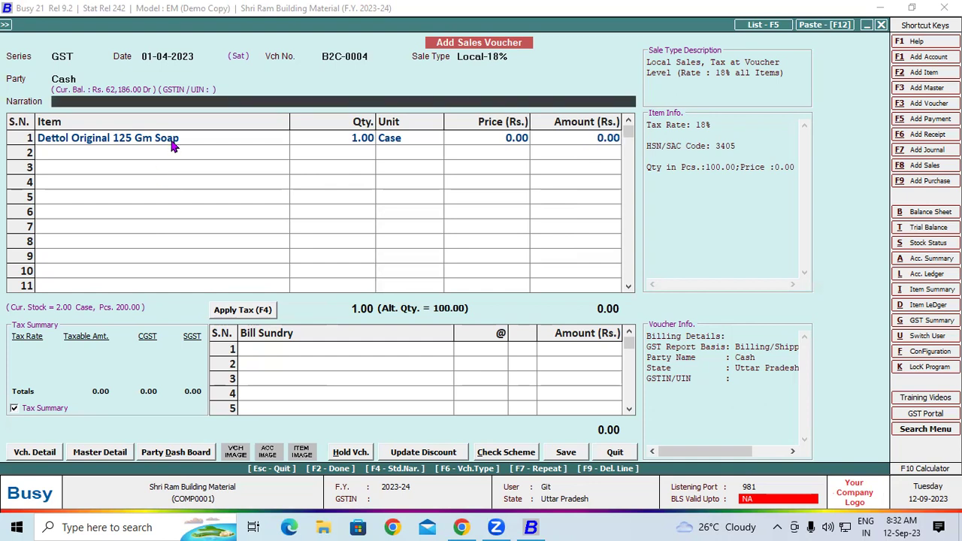
pyautogui.click(172, 144)
pyautogui.press('Return')
pyautogui.press('Return')
pyautogui.press('Return')
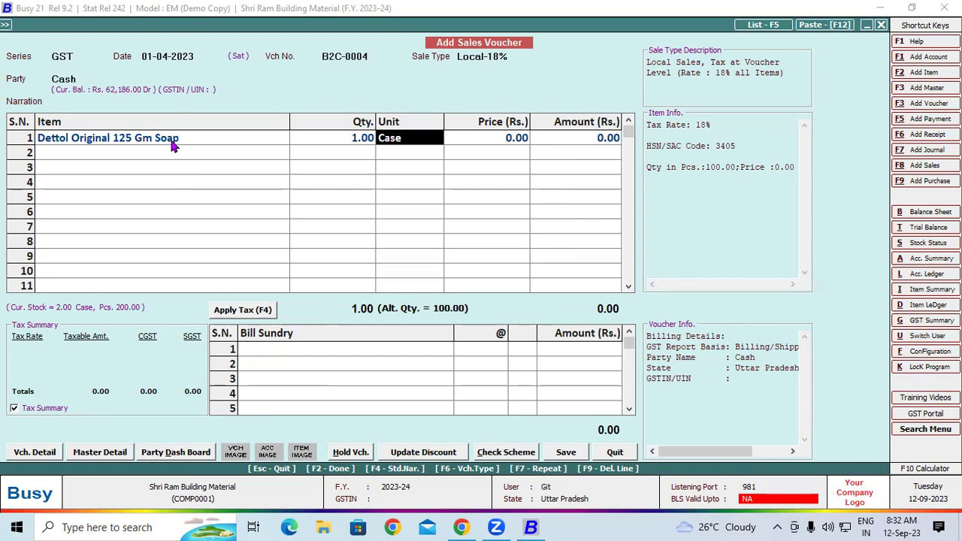
pyautogui.press('Return')
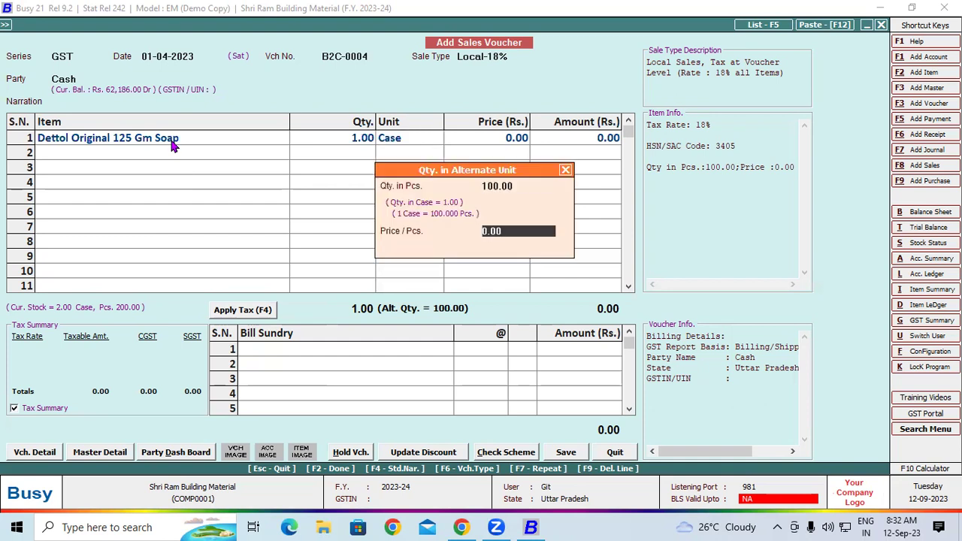
pyautogui.press('Return')
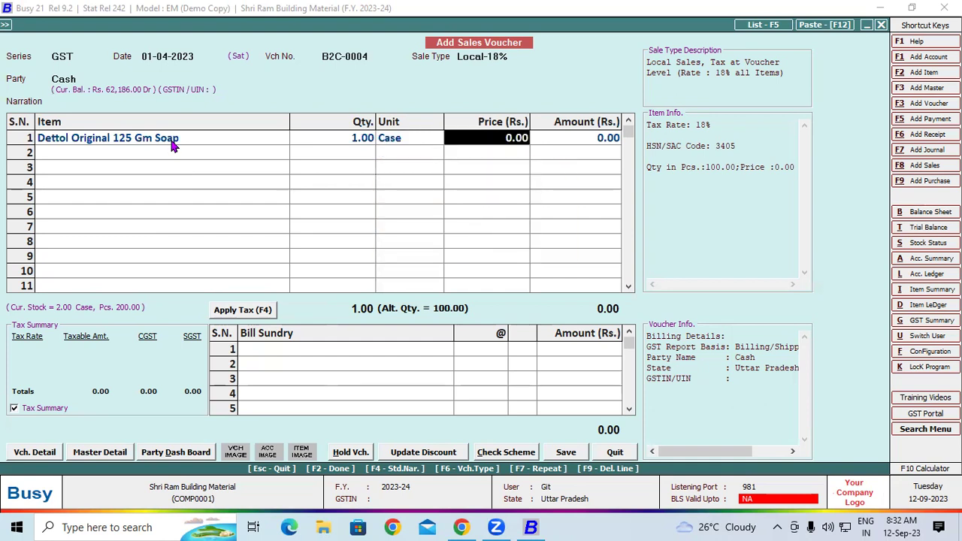
pyautogui.write('2')
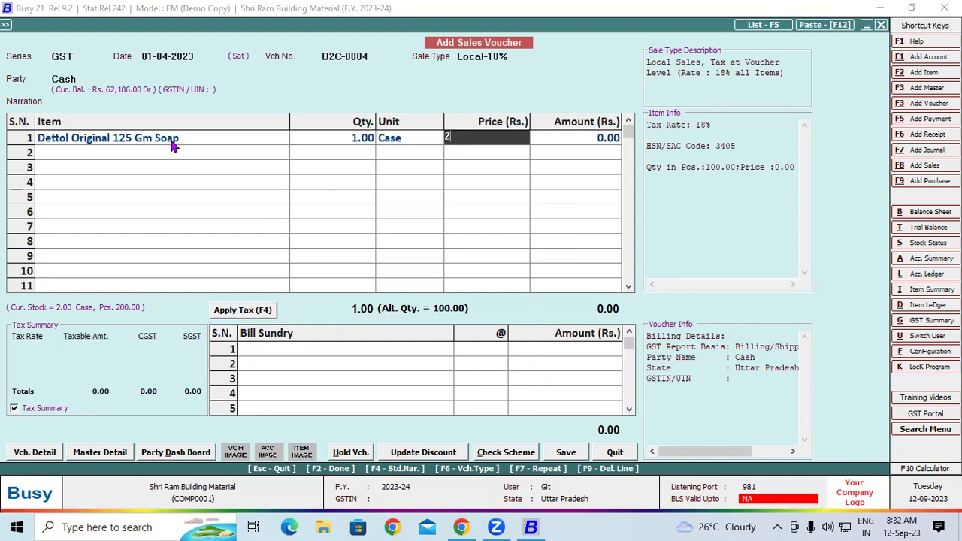
pyautogui.write(',733.48')
pyautogui.press('Return')
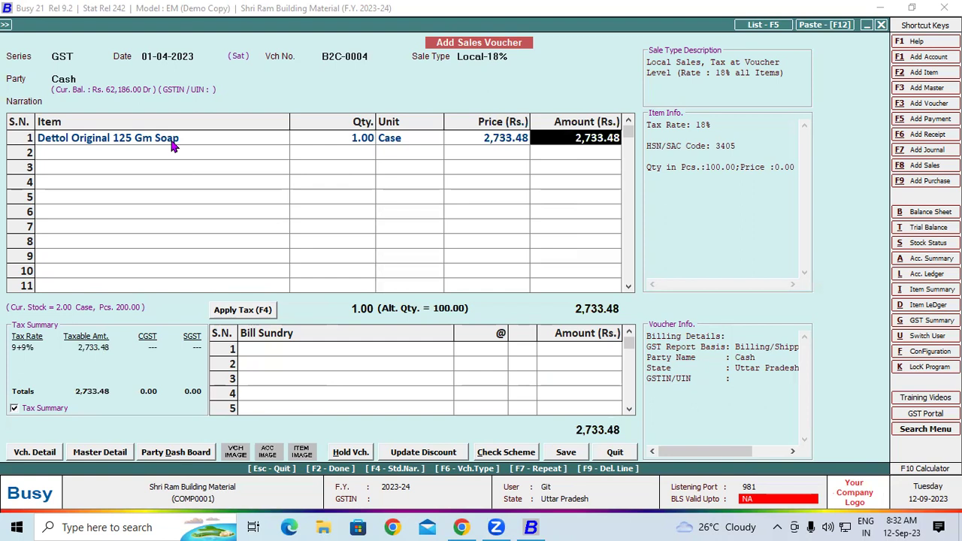
pyautogui.press('Return')
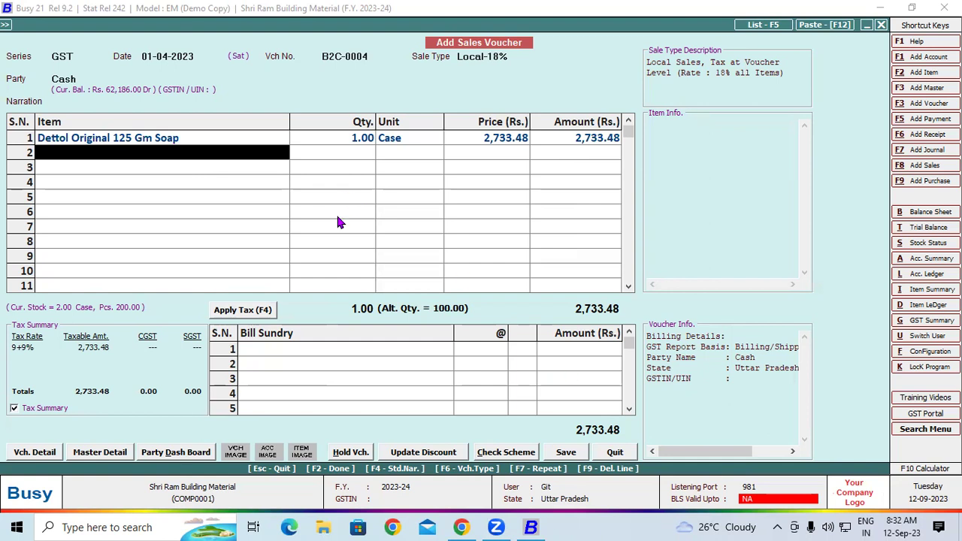
# Step: Apply 9% CGST and SGST, then add a Rounded Off (+) sundry of 0.50
pyautogui.click(256, 349)
pyautogui.click(250, 312)
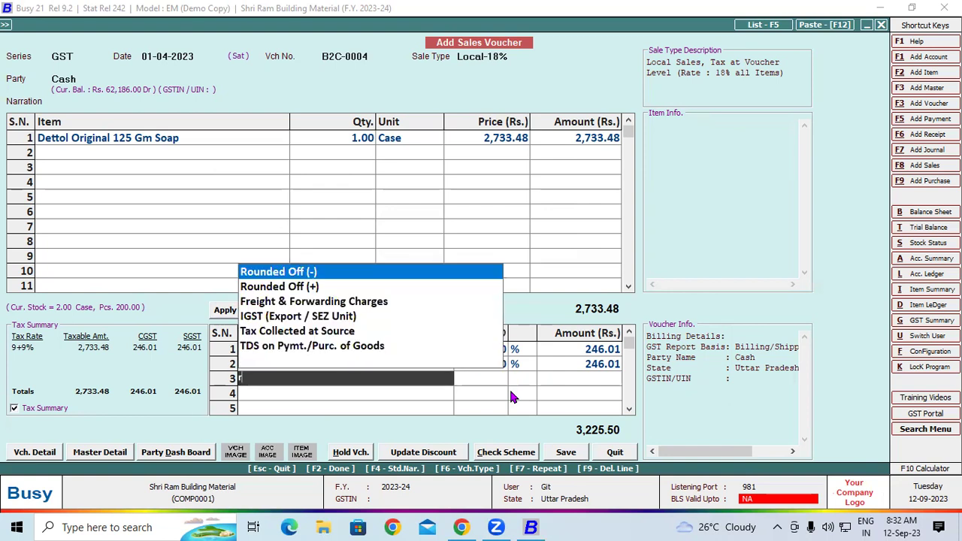
pyautogui.press('Down')
pyautogui.press('Return')
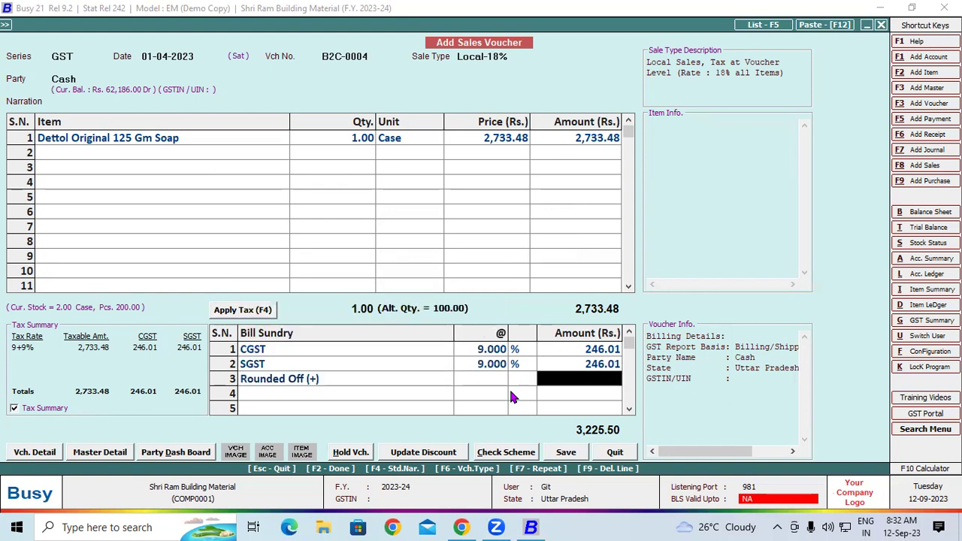
pyautogui.write('0.5')
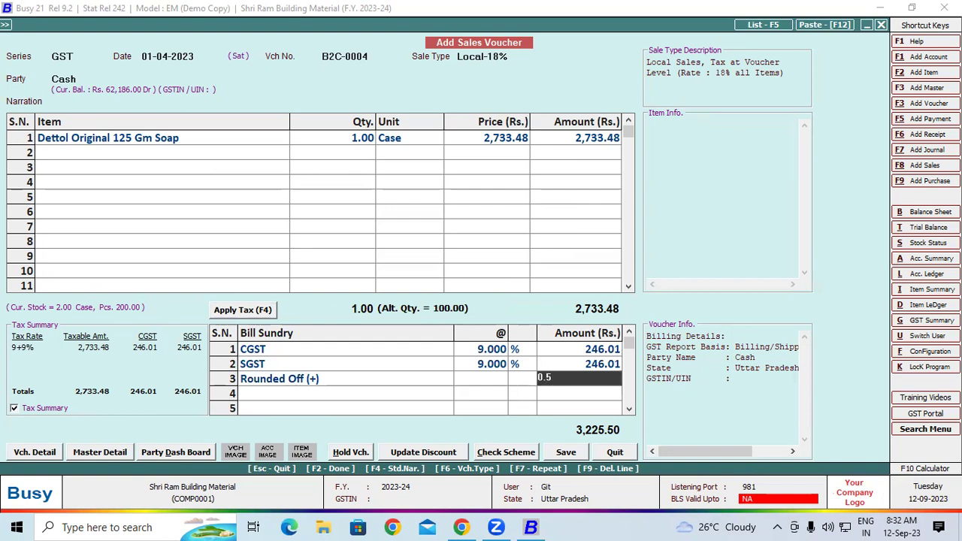
pyautogui.press('Return')
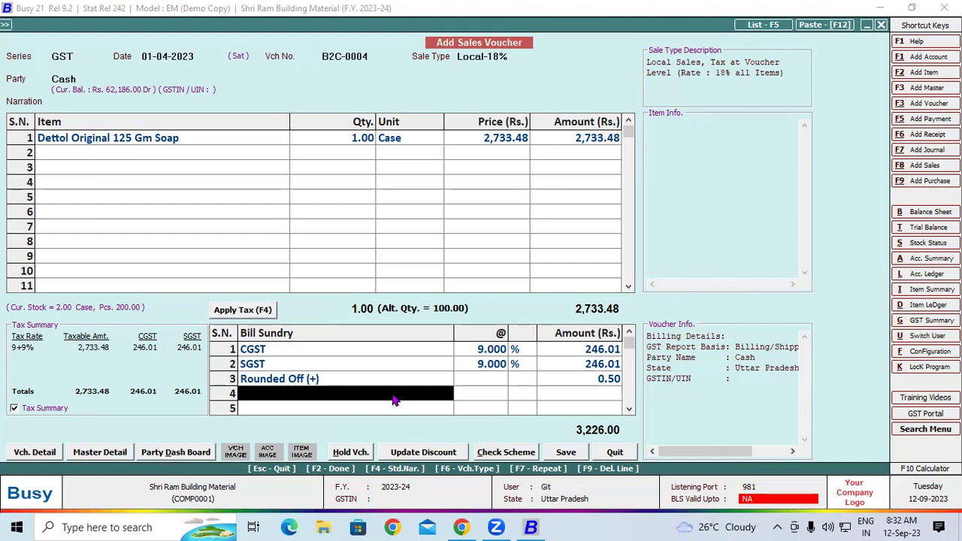
# Step: Save voucher B2C-0004 and send its tax invoice to print with the default format
pyautogui.click(562, 449)
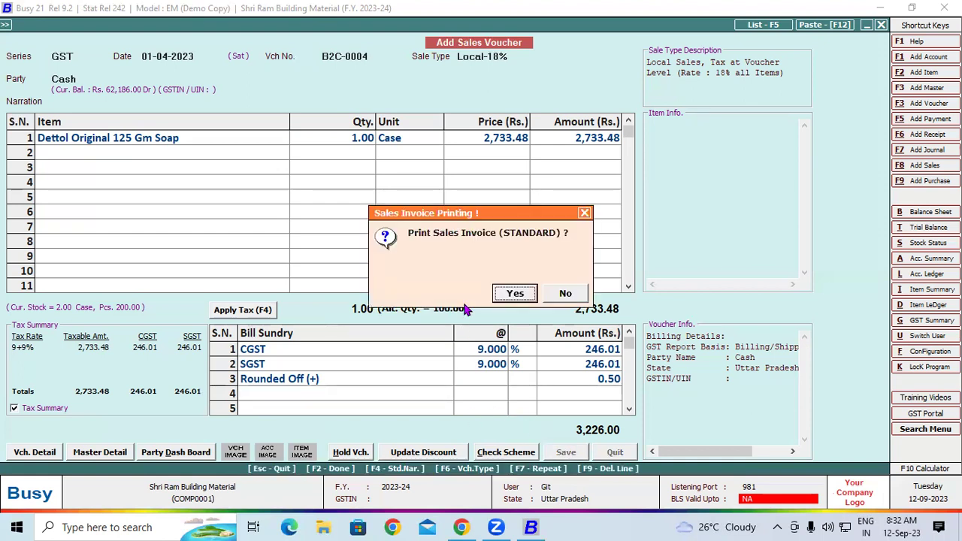
pyautogui.click(514, 293)
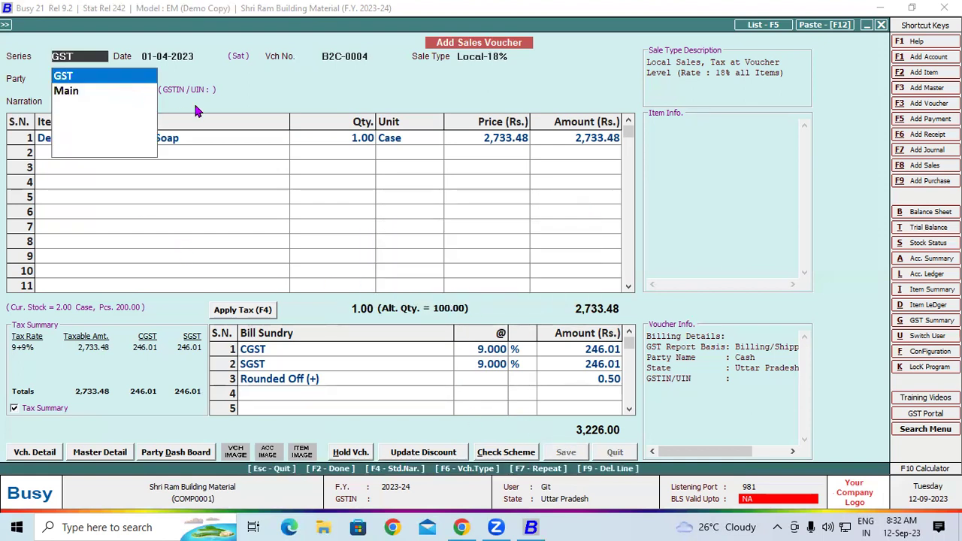
pyautogui.click(100, 136)
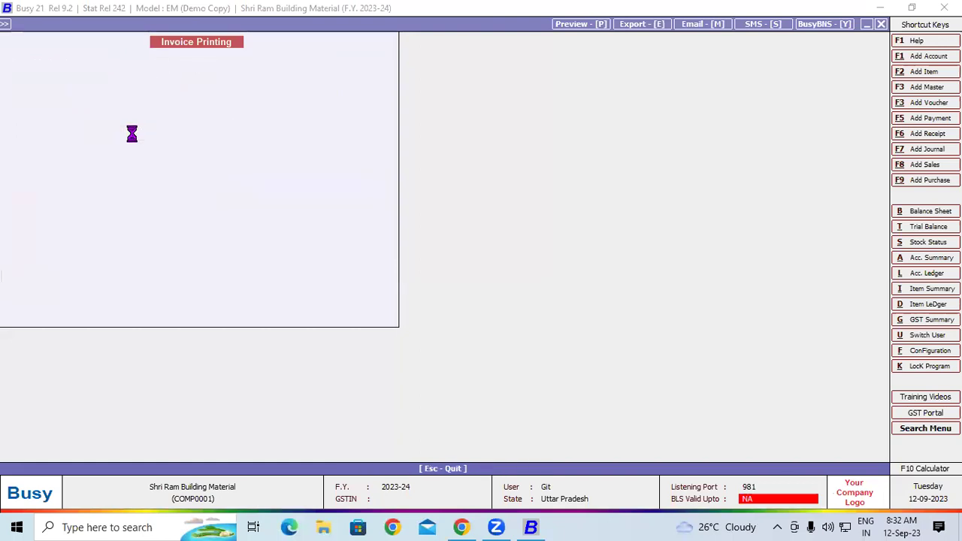